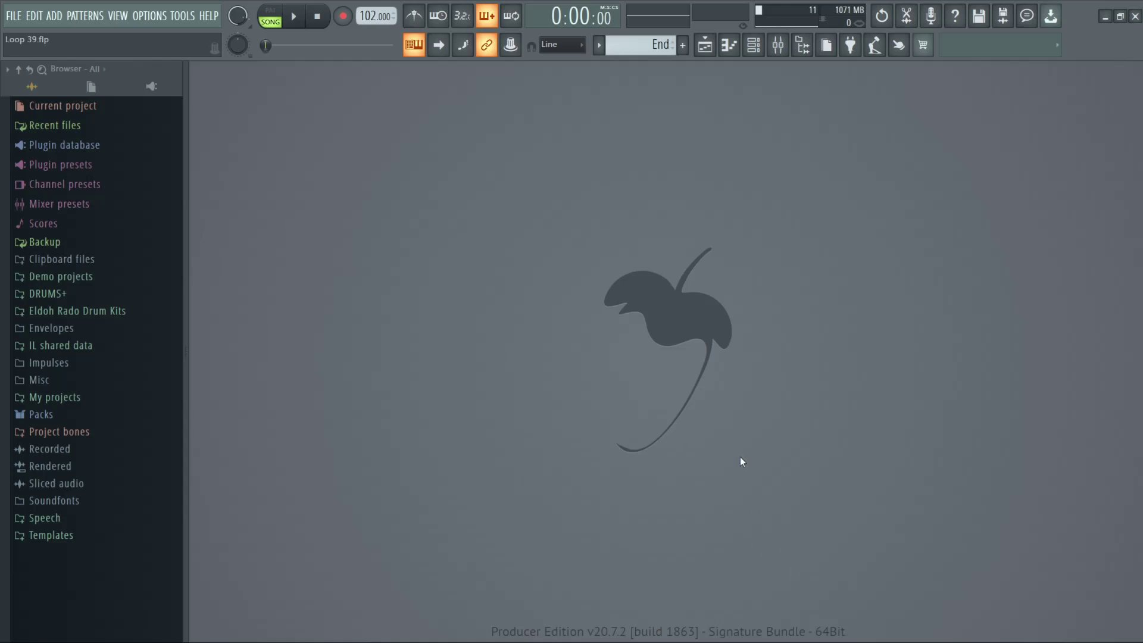
- Show the Playlist arrangement and select bars 9 to 16 across all tracks as the playback region
left_click(704, 47)
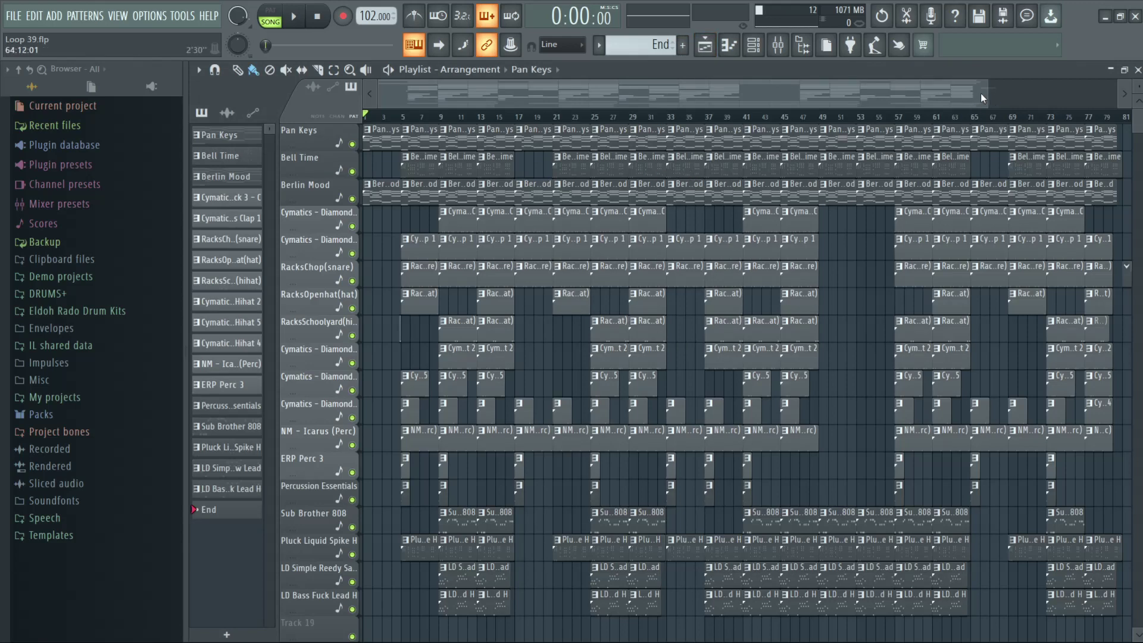
left_click_drag(986, 95, 641, 83)
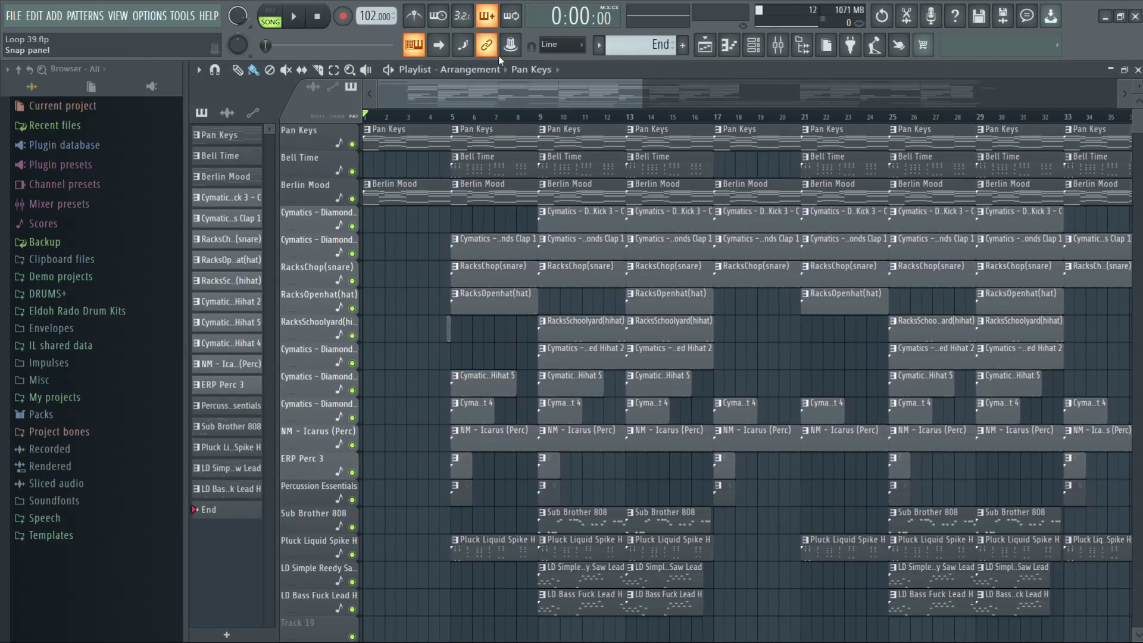
left_click(333, 70)
left_click_drag(539, 118, 714, 122)
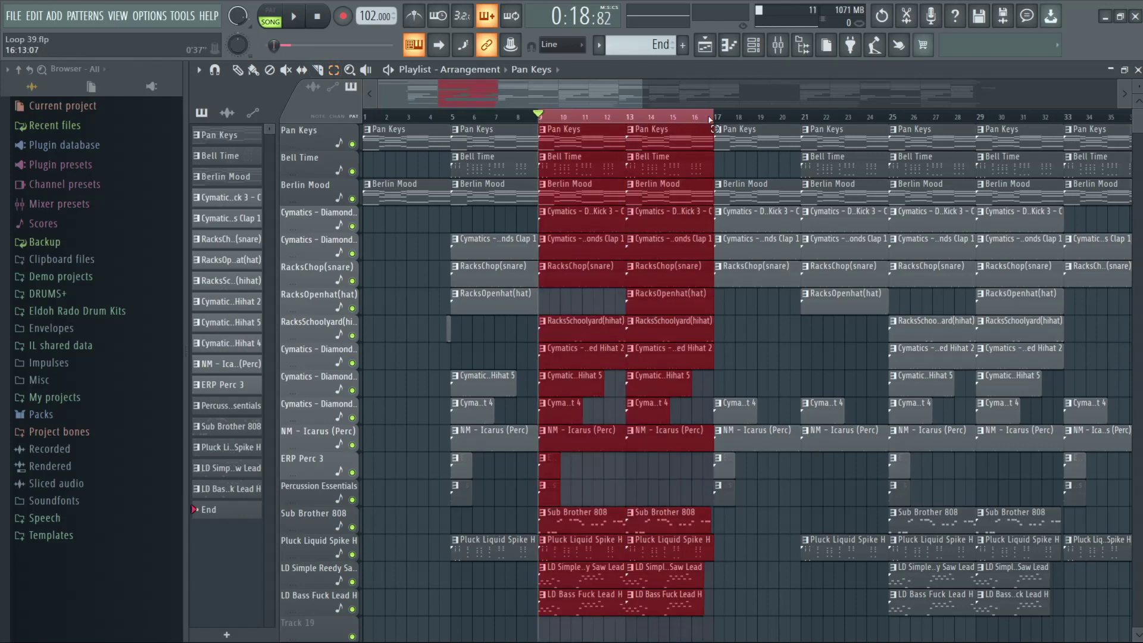
- Open the TR5 Classic Clipper on the Master mixer track and shrink its window so the whole plugin fits on screen
left_click(777, 51)
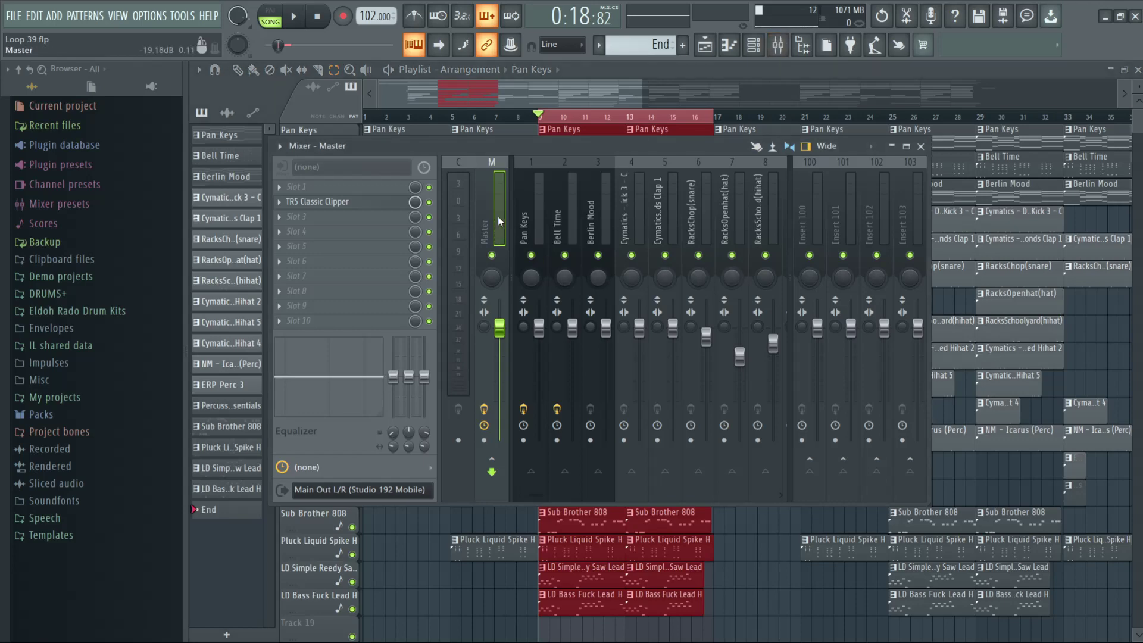
left_click(364, 203)
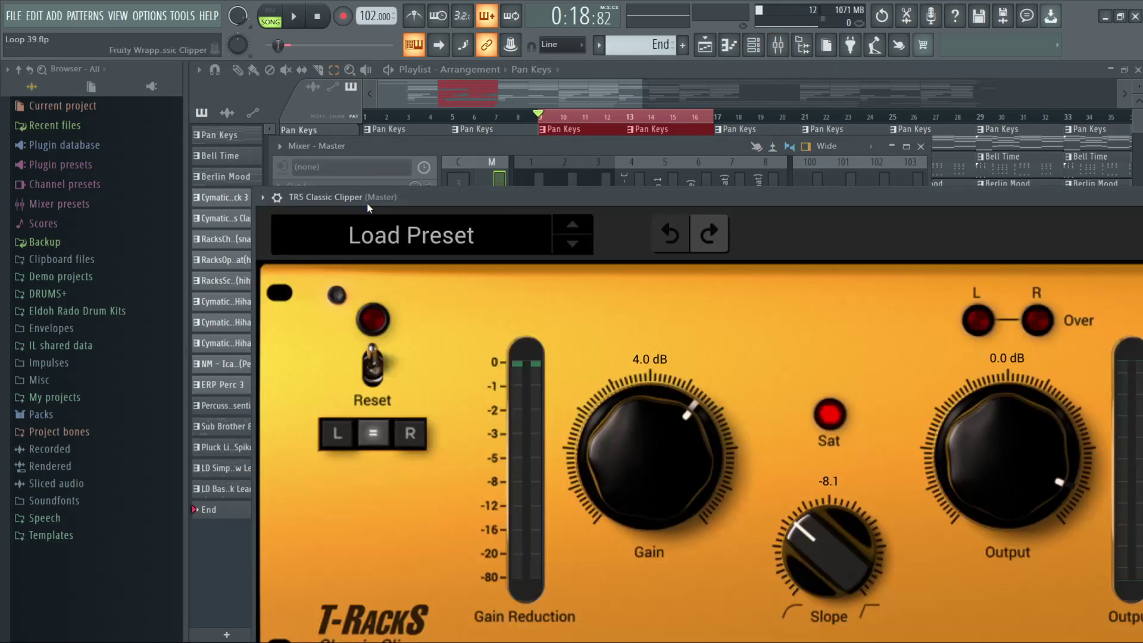
left_click_drag(534, 194, 138, 64)
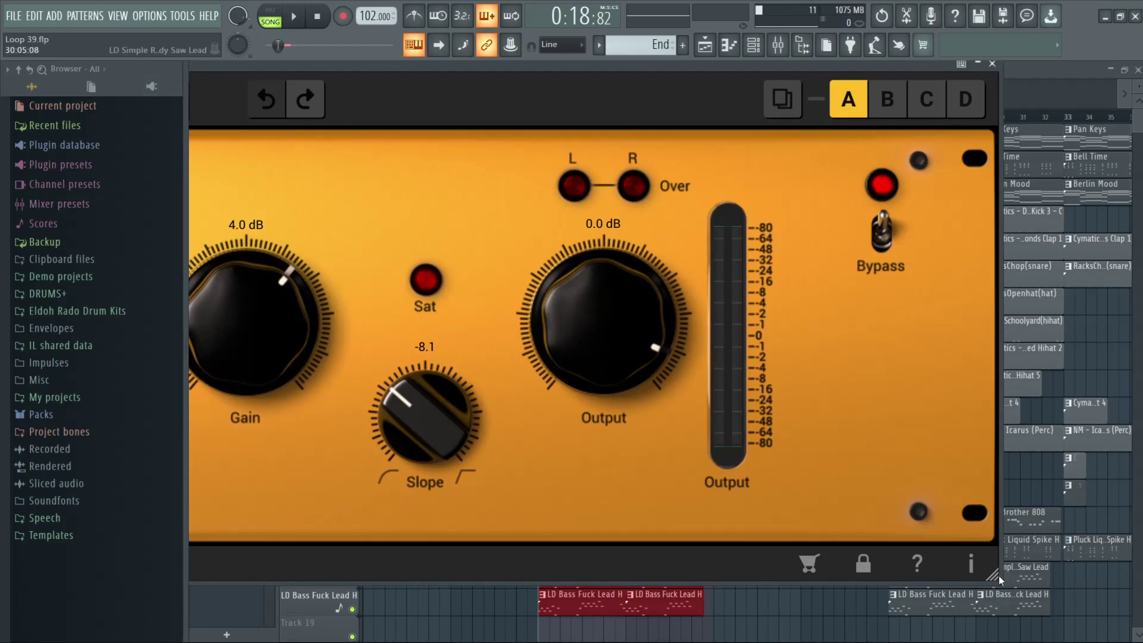
left_click_drag(990, 575, 485, 352)
double_click(273, 63)
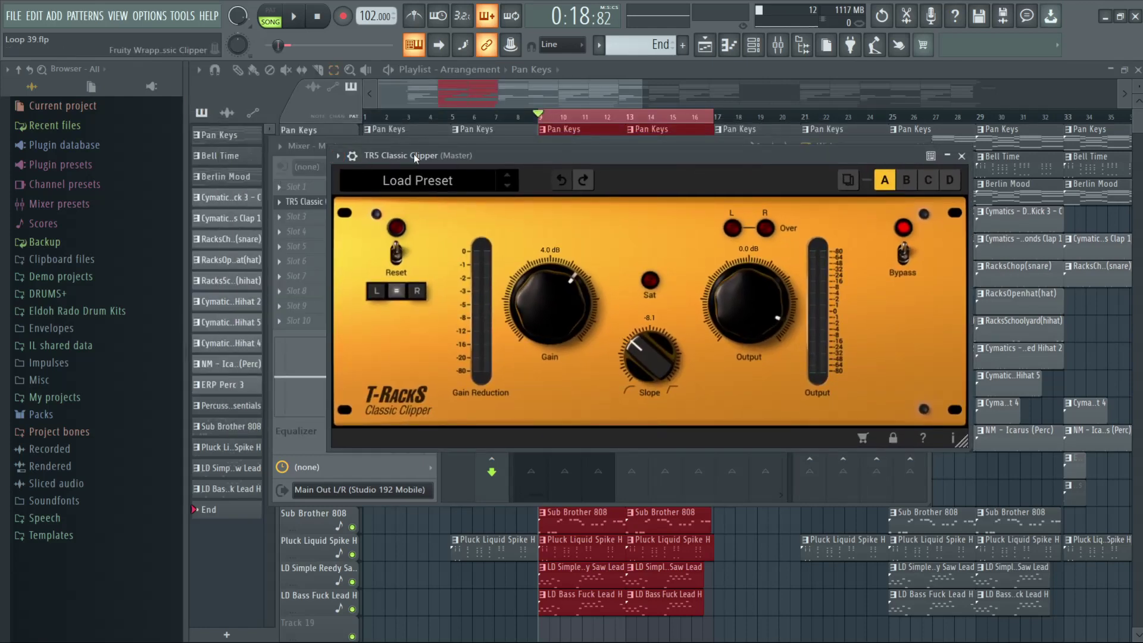
left_click_drag(413, 155, 440, 187)
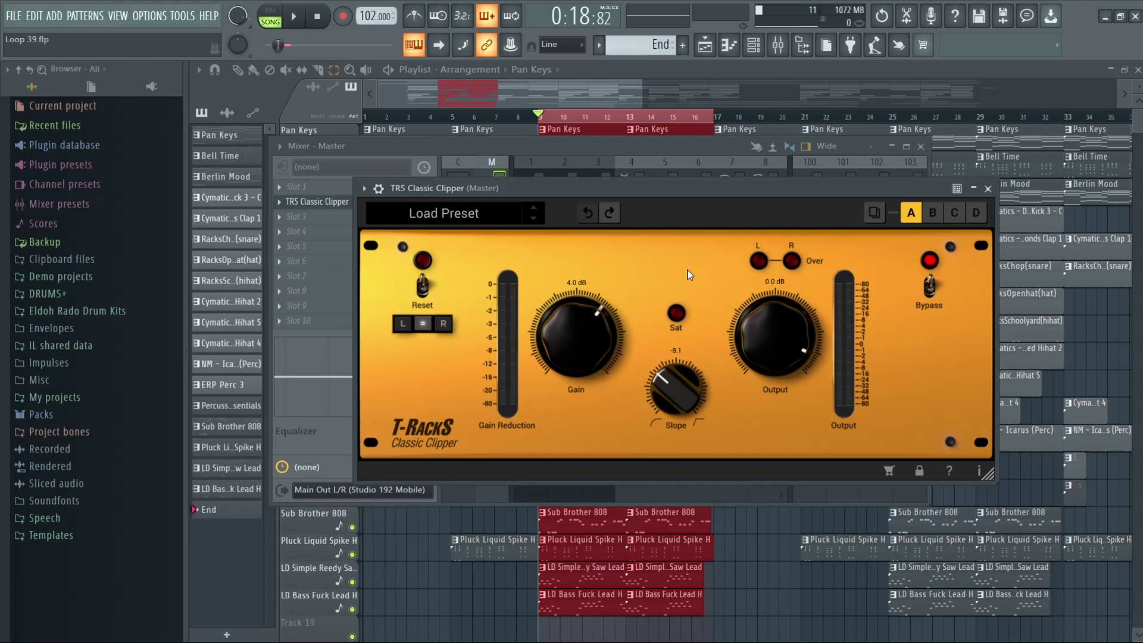
- Close the TR5 Classic Clipper, disable it on the Master track, and audition the selected bars without it
left_click(987, 188)
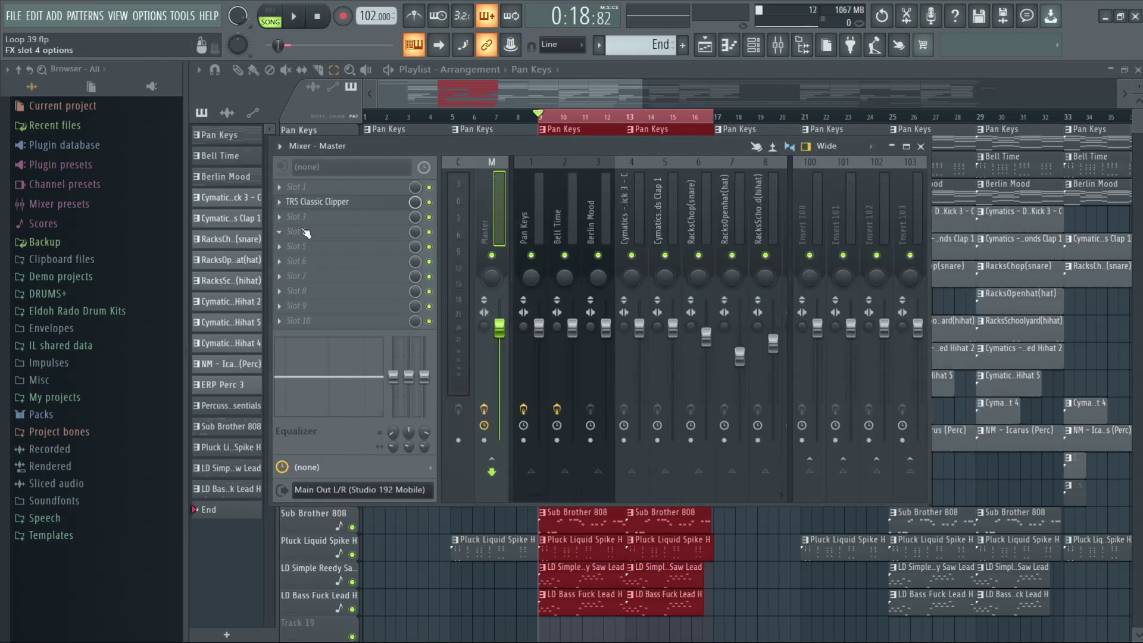
left_click(429, 202)
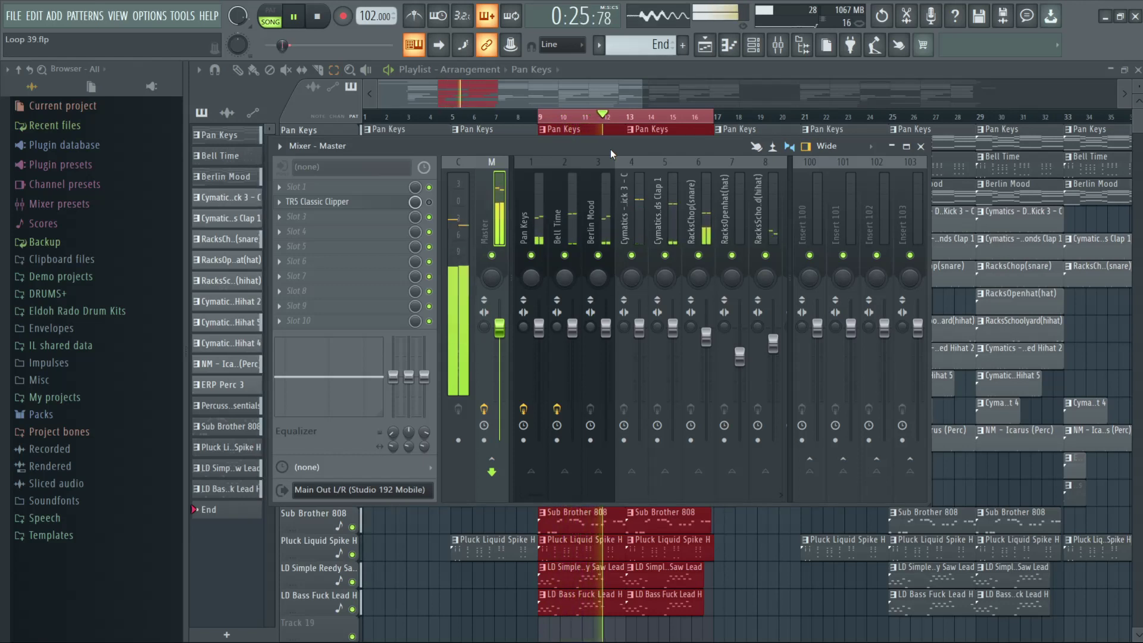
key("space")
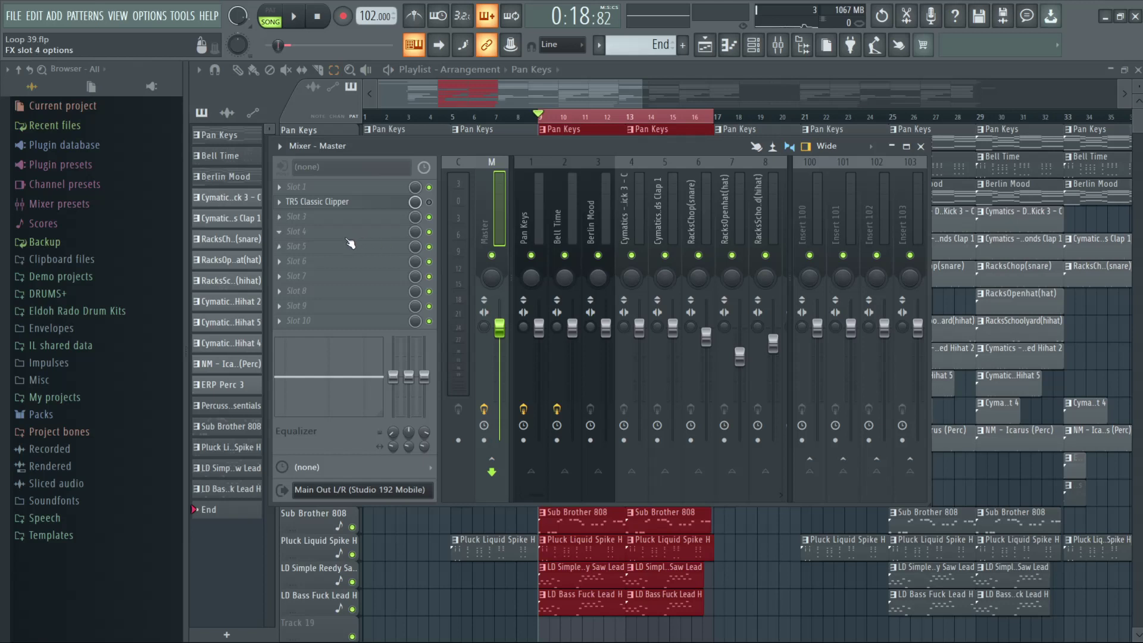
- Load Fruity Soft Clipper into slot 4 of the Master track and place its window clear of the effect slots
left_click(346, 234)
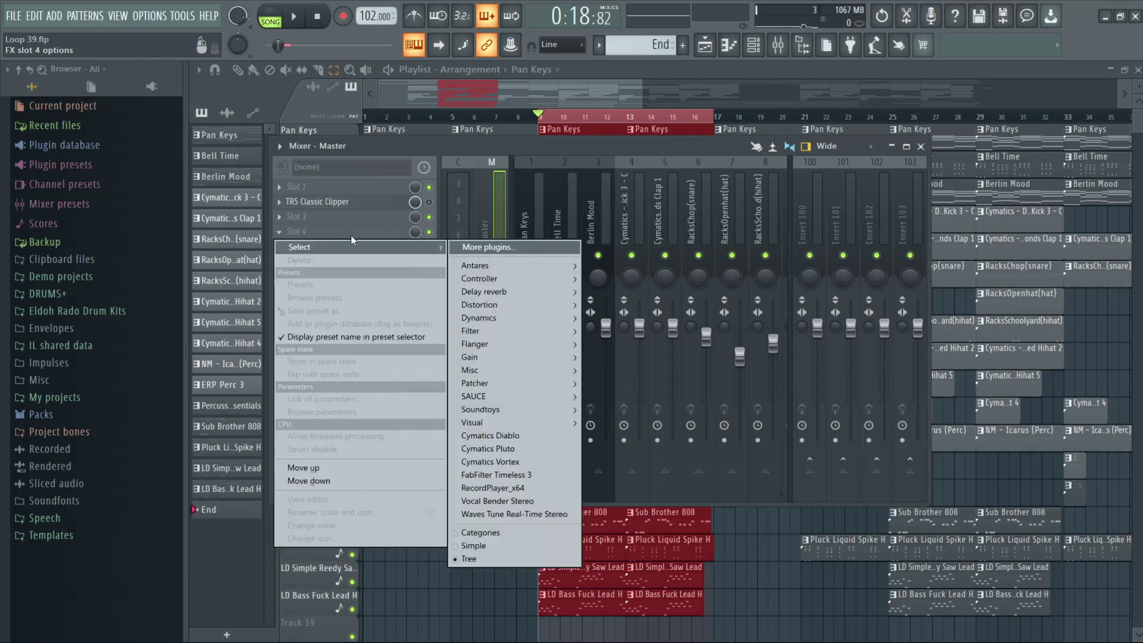
mouse_move(566, 321)
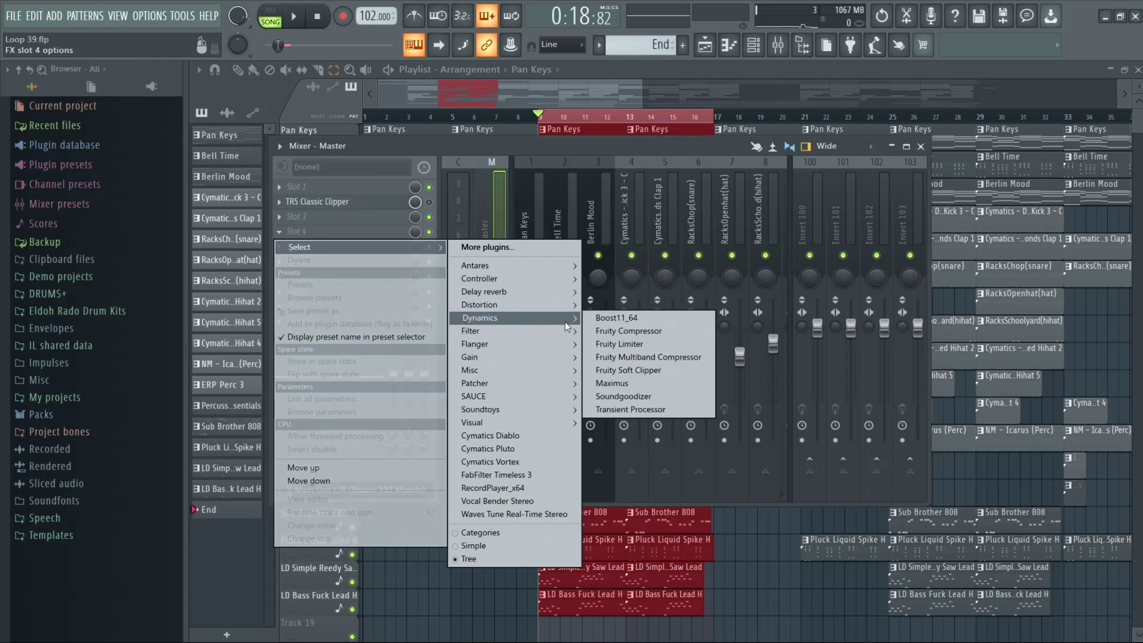
left_click(644, 370)
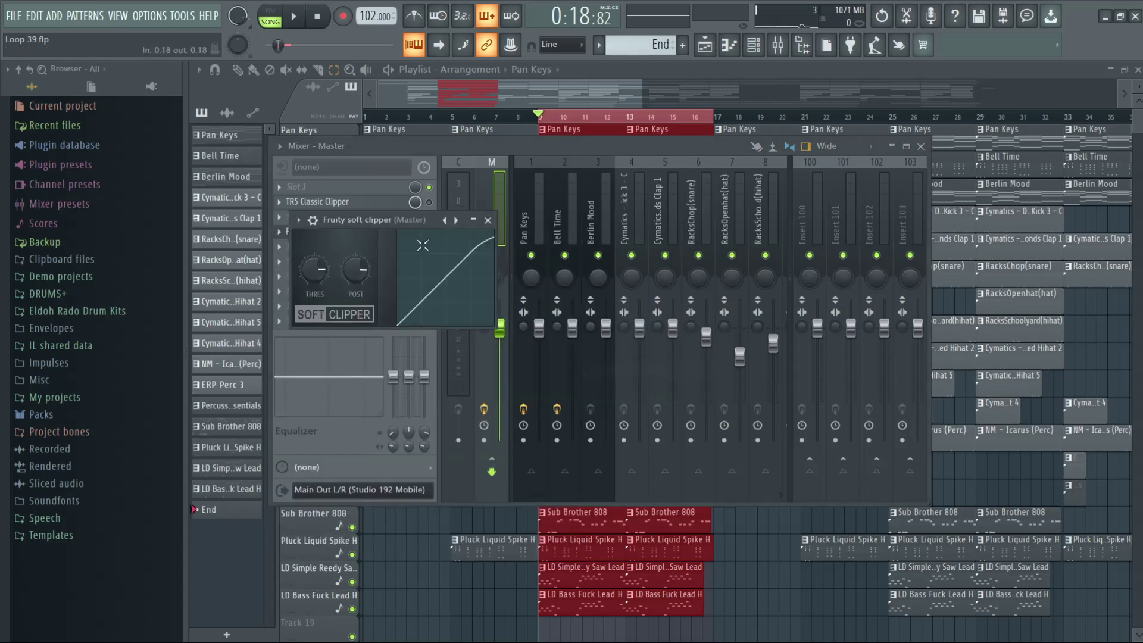
left_click_drag(418, 224, 563, 231)
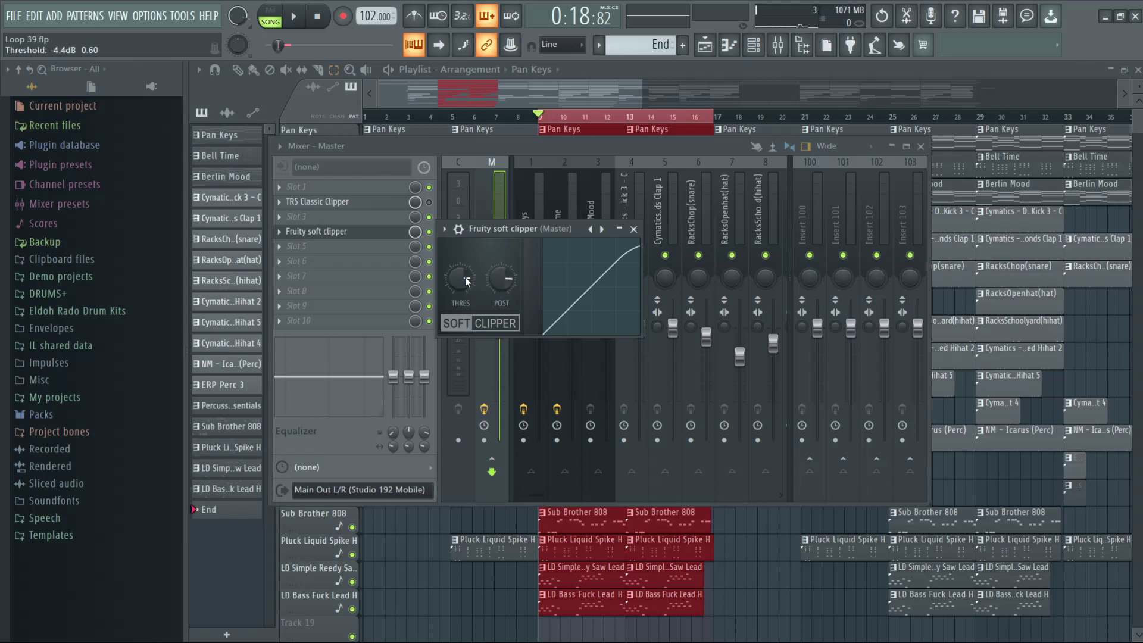
- Lower the soft clipper's threshold to -19.2 dB while auditioning the selected bars
left_click_drag(460, 277, 460, 292)
key("space")
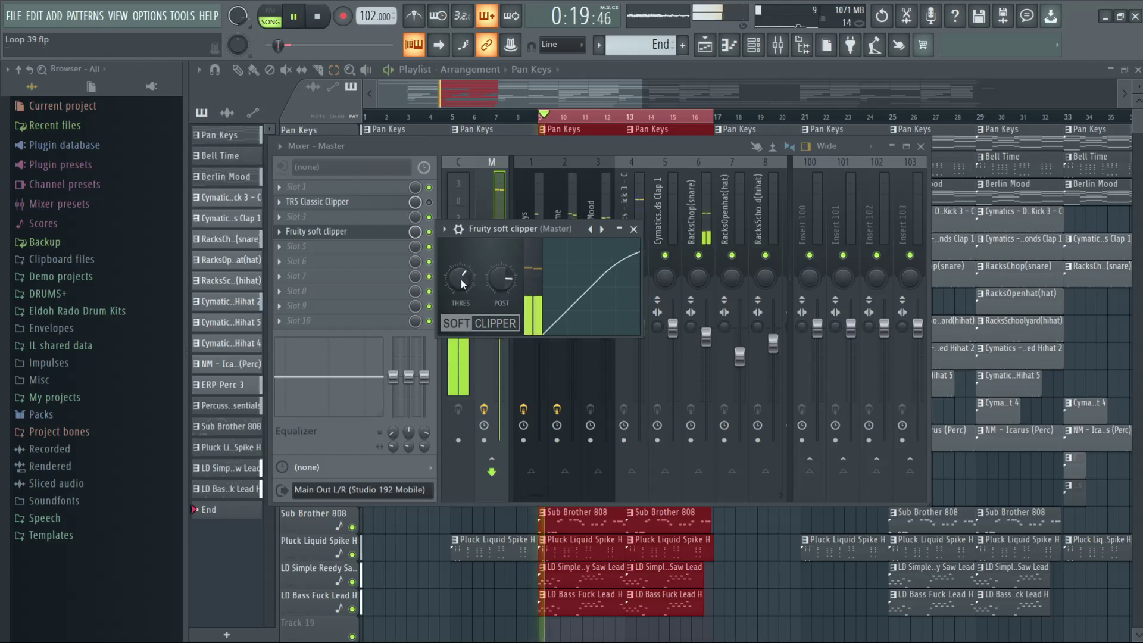
left_click_drag(468, 280, 467, 318)
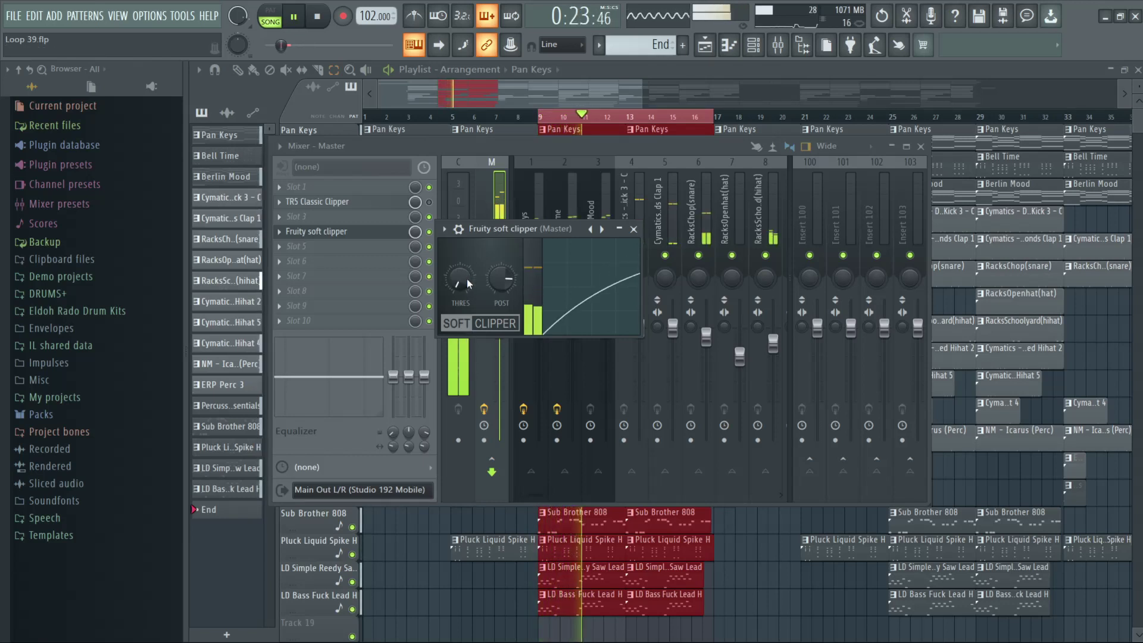
left_click_drag(466, 280, 466, 265)
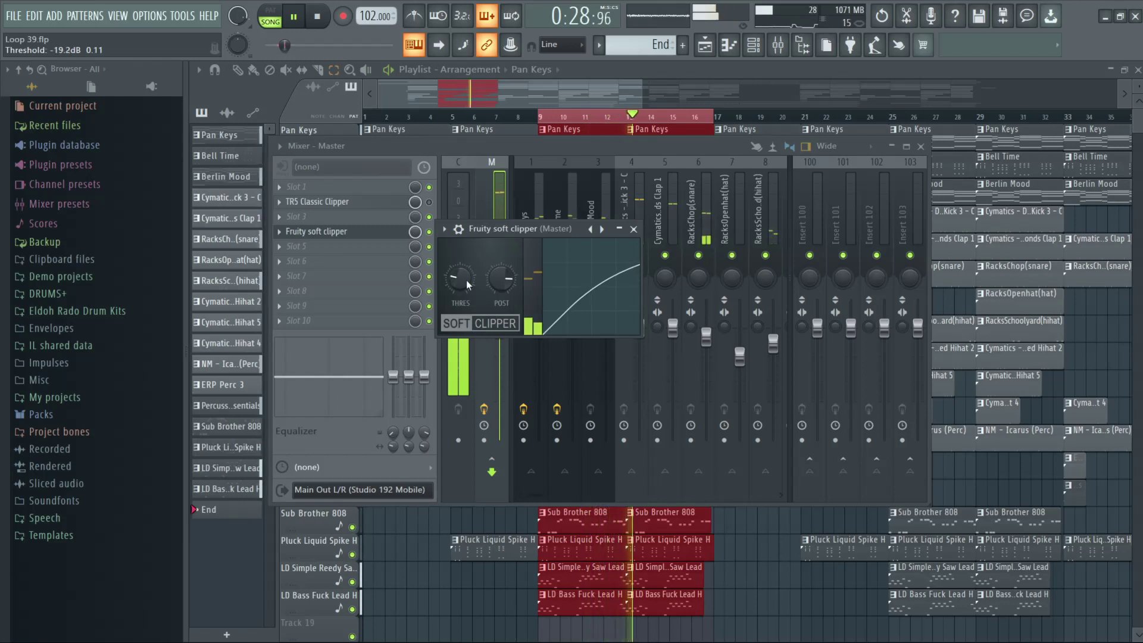
key("space")
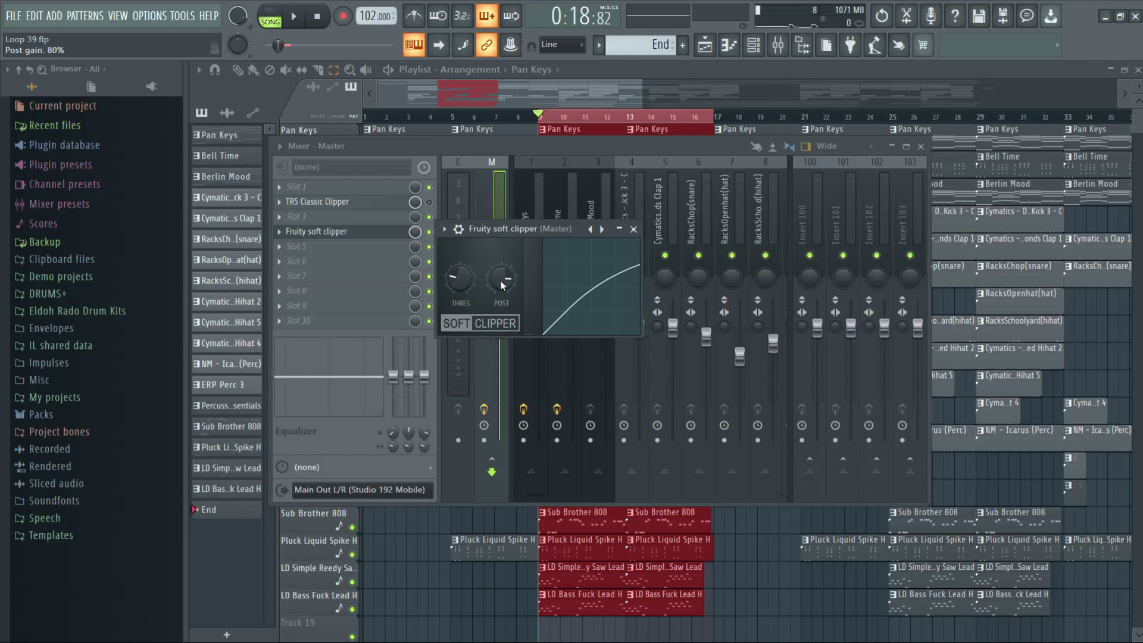
- Raise the soft clipper's post gain to 91% while the selected bars play
key("space")
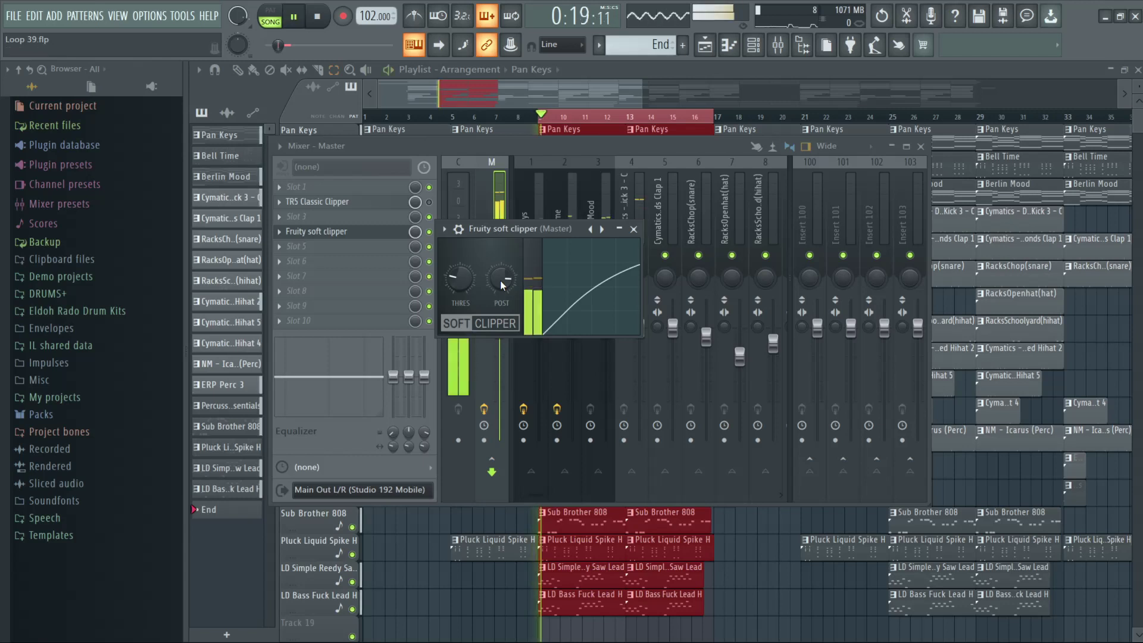
left_click_drag(500, 281, 500, 272)
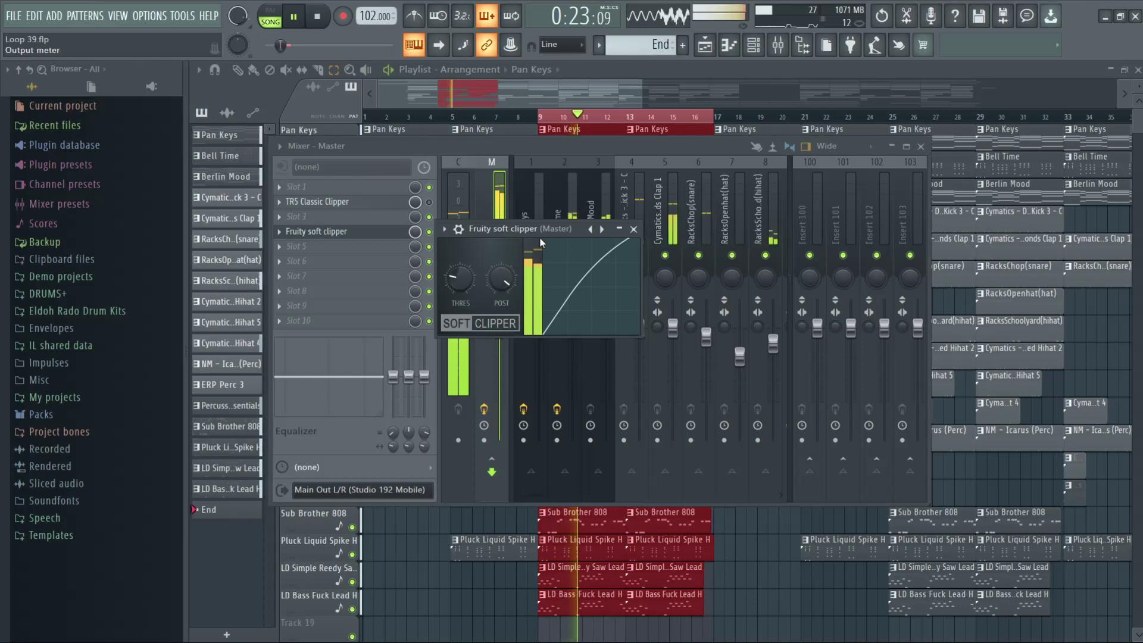
left_click_drag(558, 231, 597, 223)
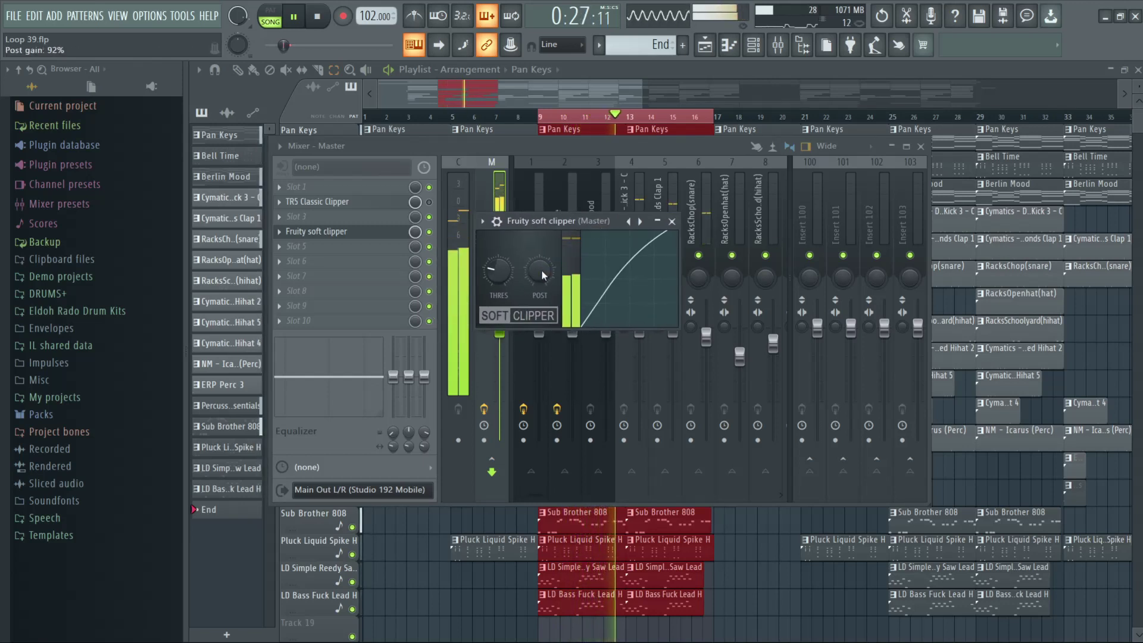
left_click_drag(541, 271, 541, 271)
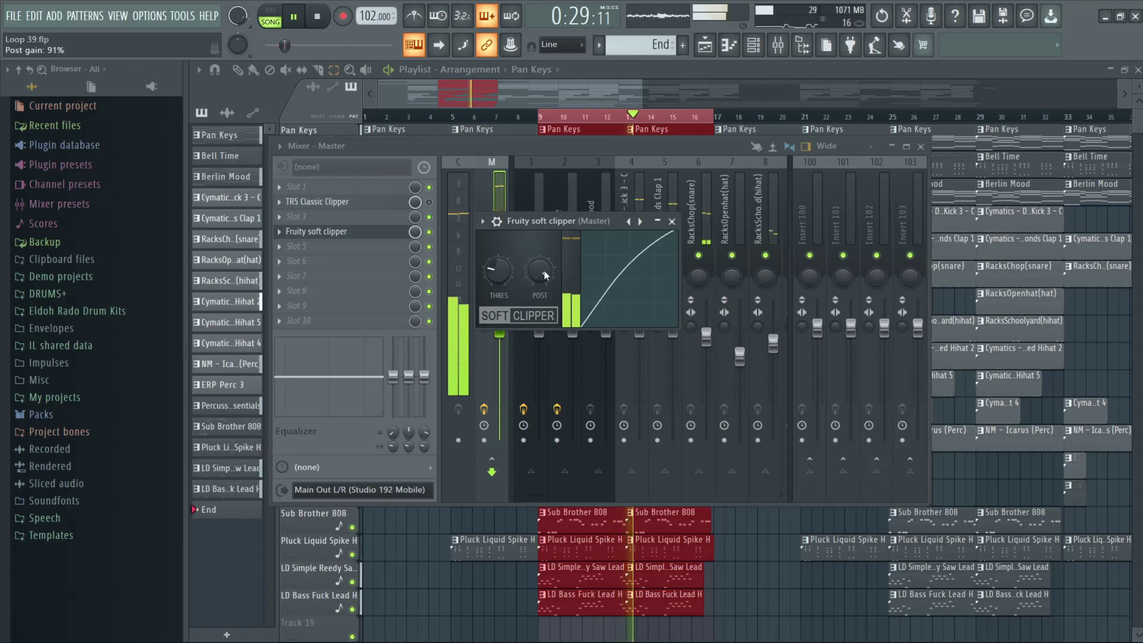
key("space")
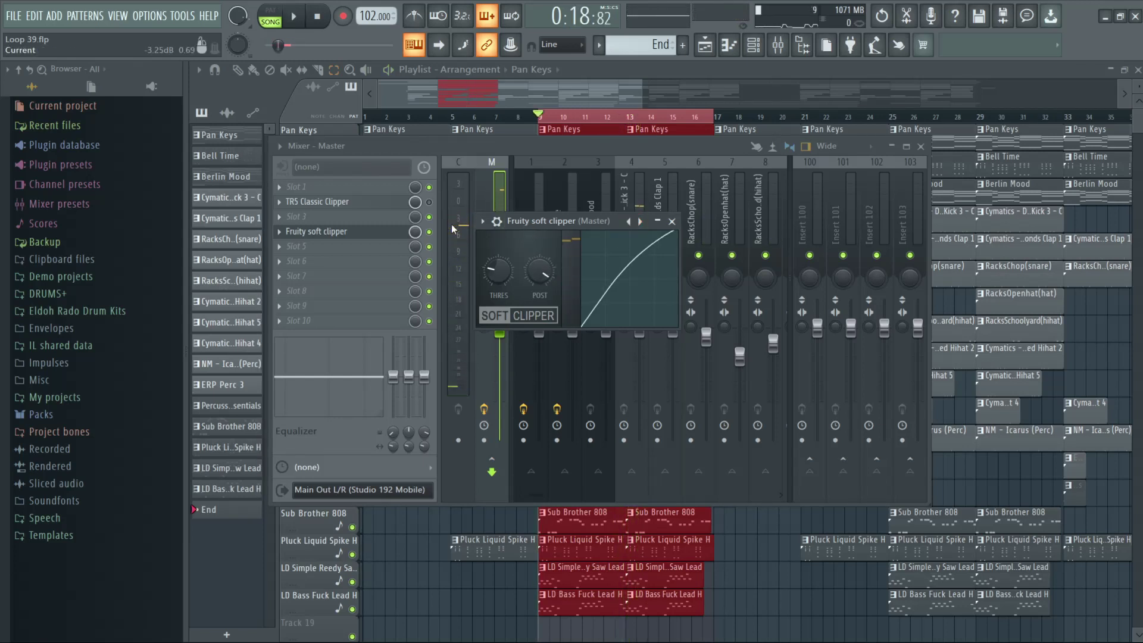
- Load Fruity Limiter into slot 5 of the Master track and detach its window beside the effect slots
left_click(330, 245)
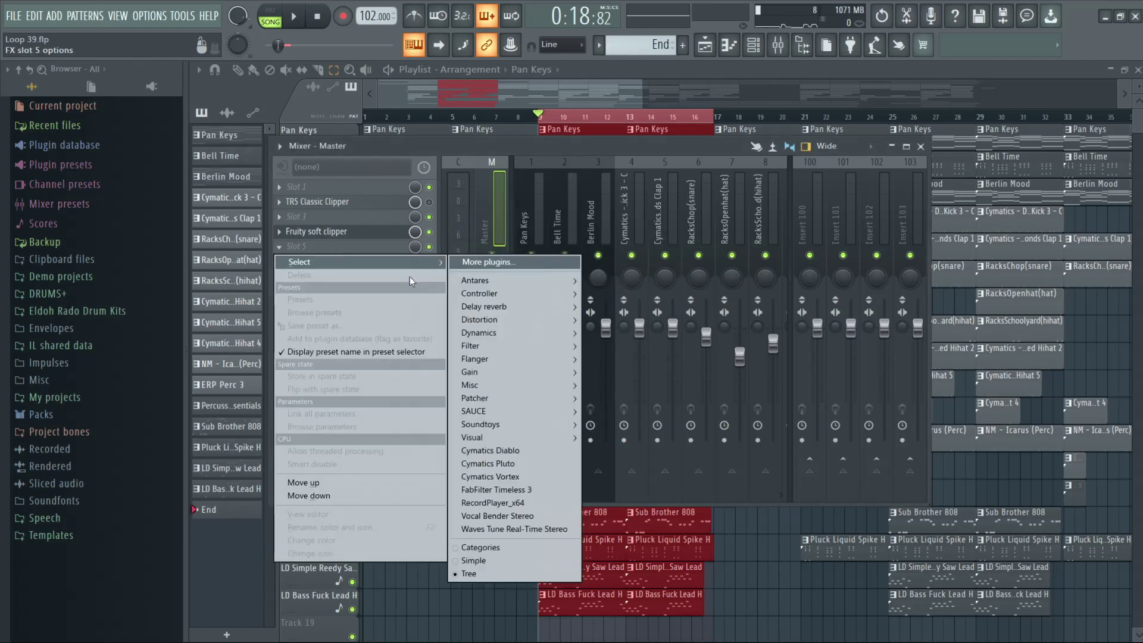
mouse_move(539, 333)
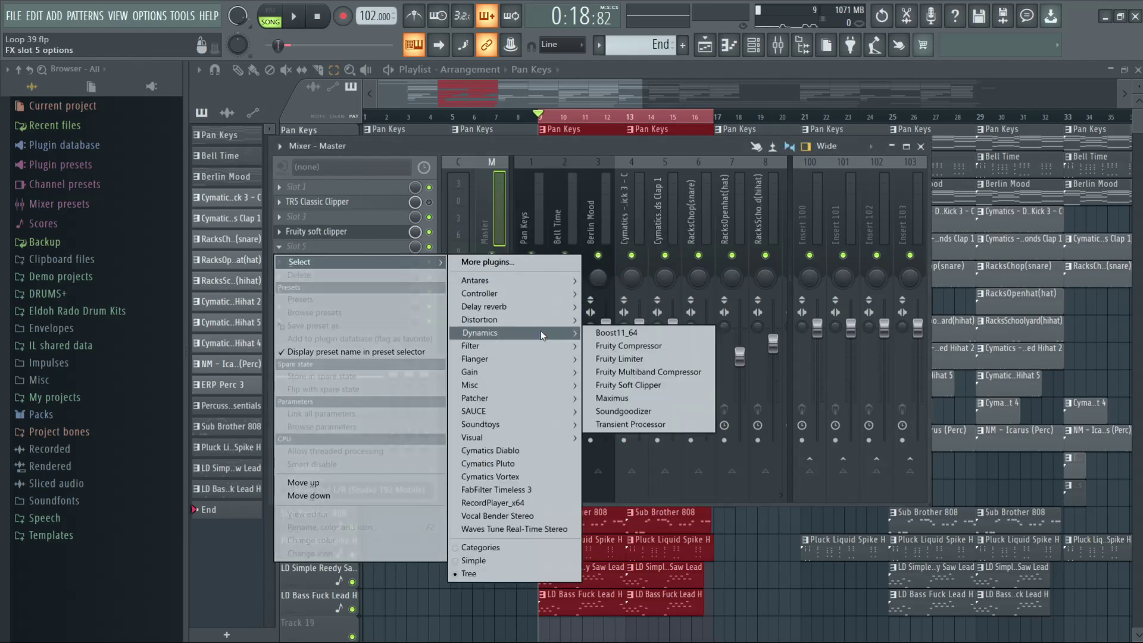
left_click(619, 360)
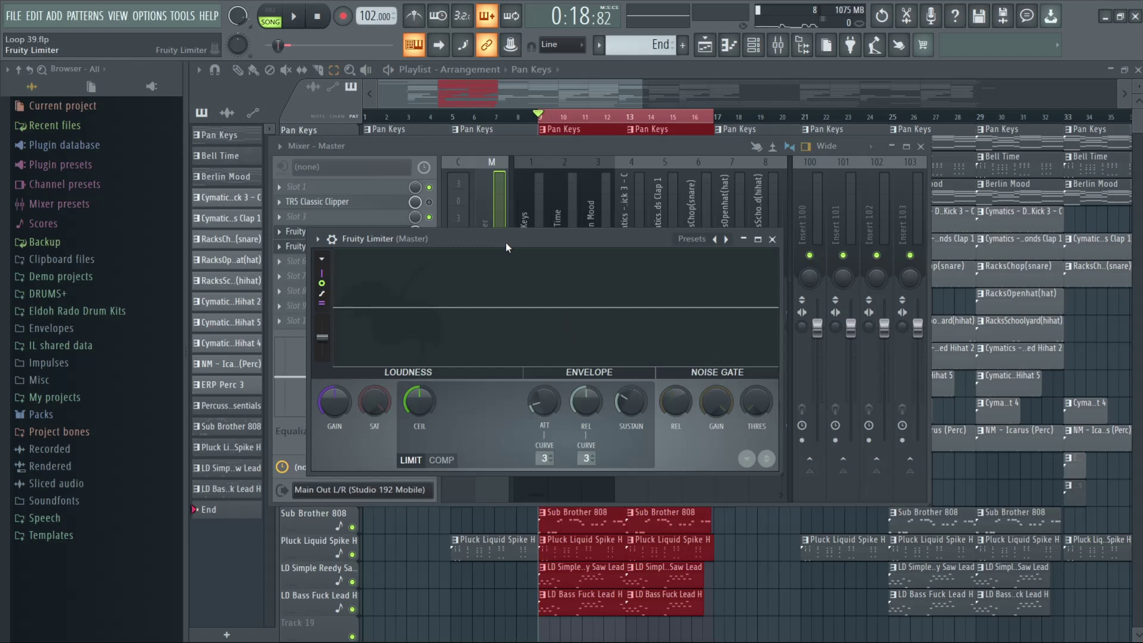
left_click_drag(506, 242, 749, 231)
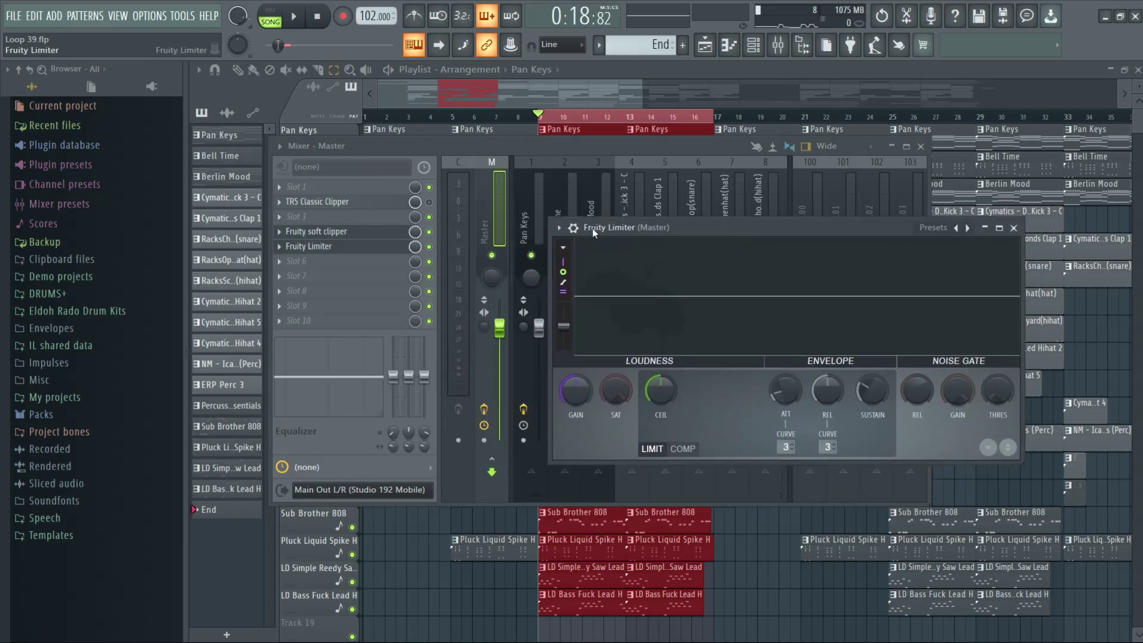
left_click(556, 227)
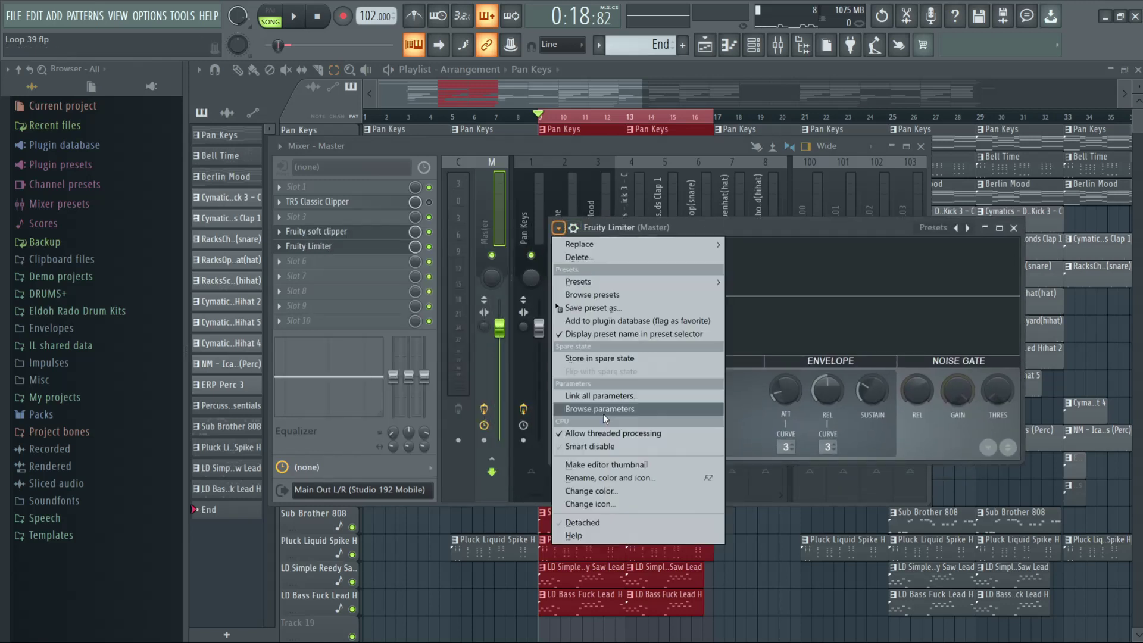
left_click(592, 522)
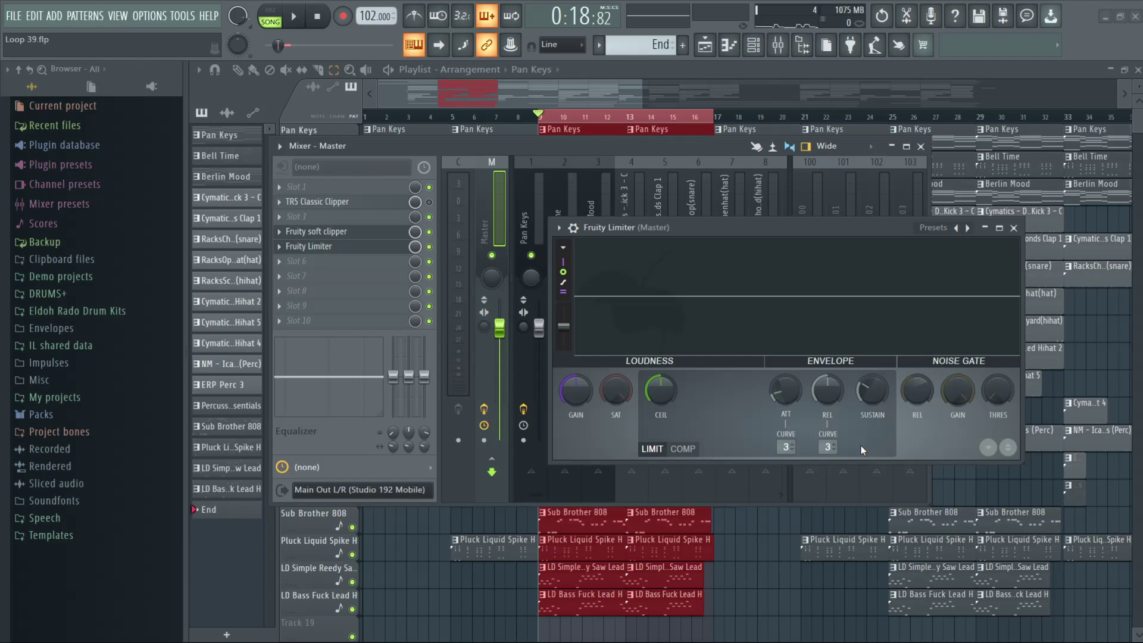
- Set the limiter's release to 0.08 ms and its attack to 0.02 ms, and audition the selected bars through it
left_click_drag(827, 389, 794, 411)
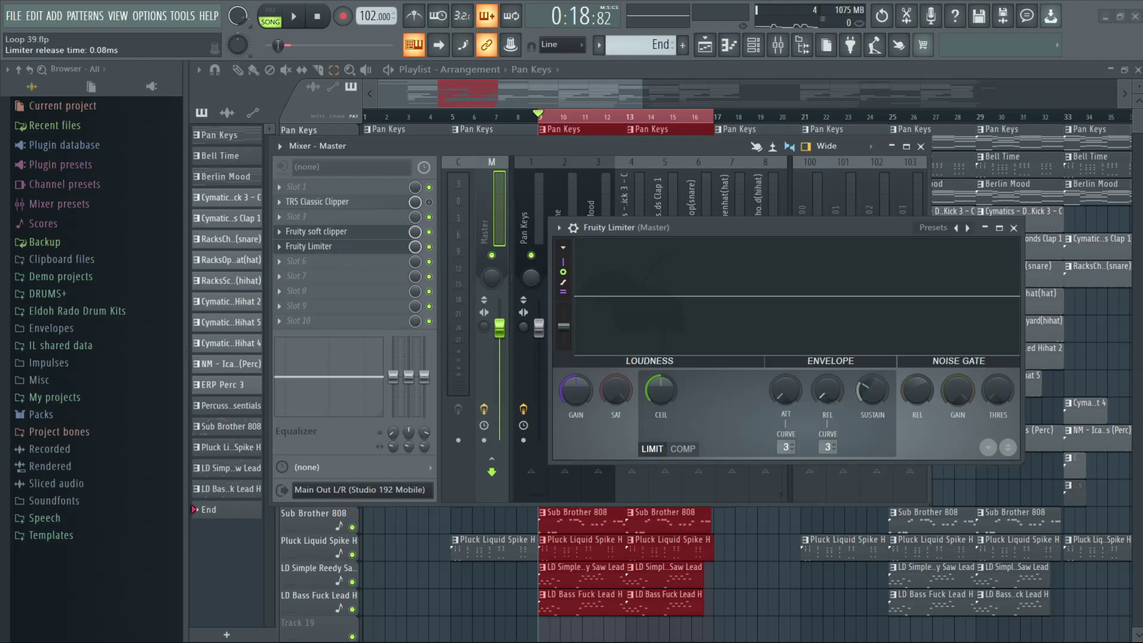
left_click(771, 394)
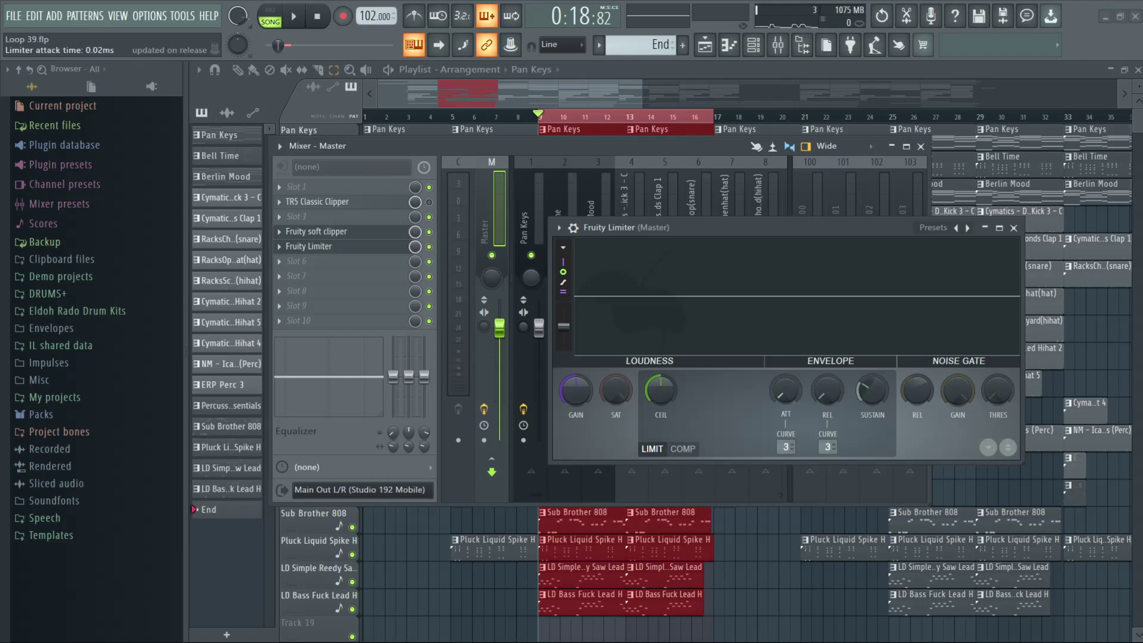
left_click_drag(786, 391, 786, 398)
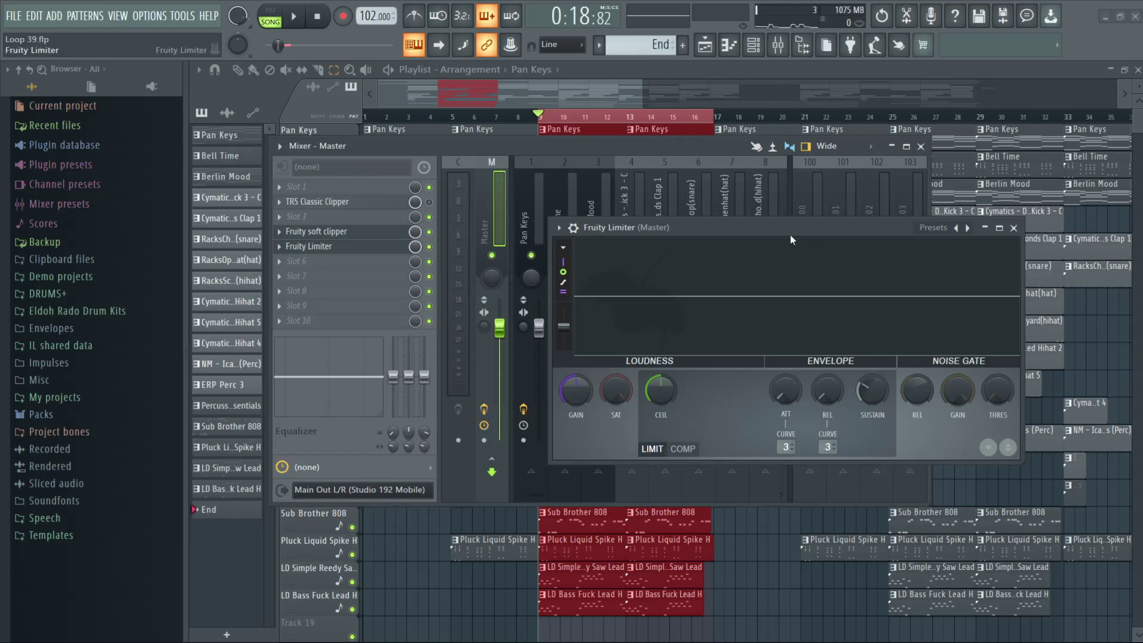
key("space")
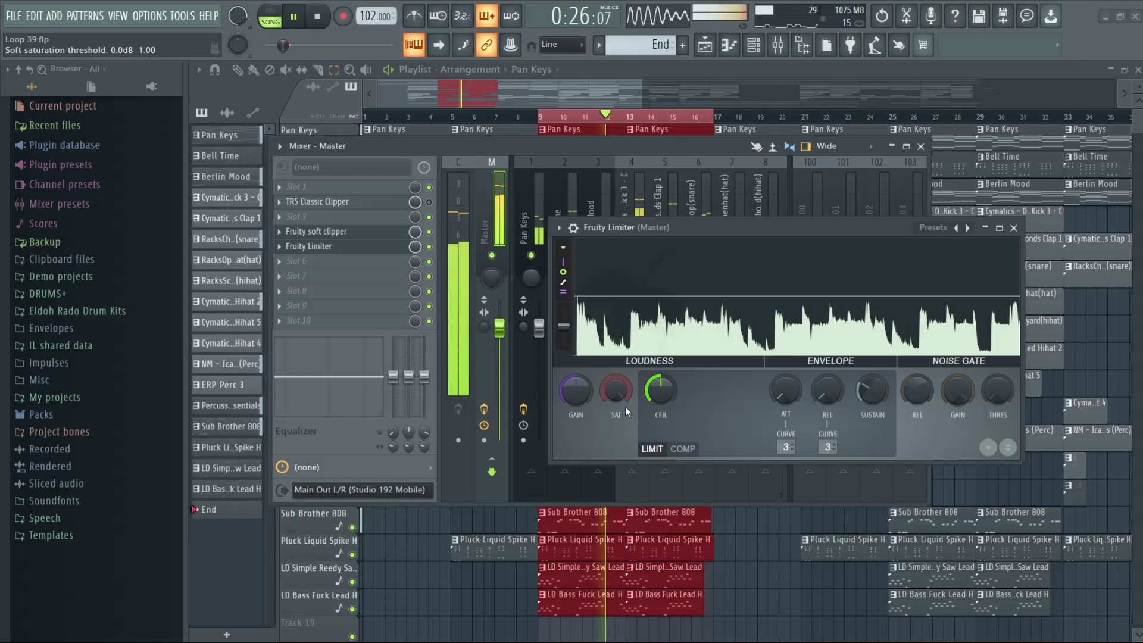
key("space")
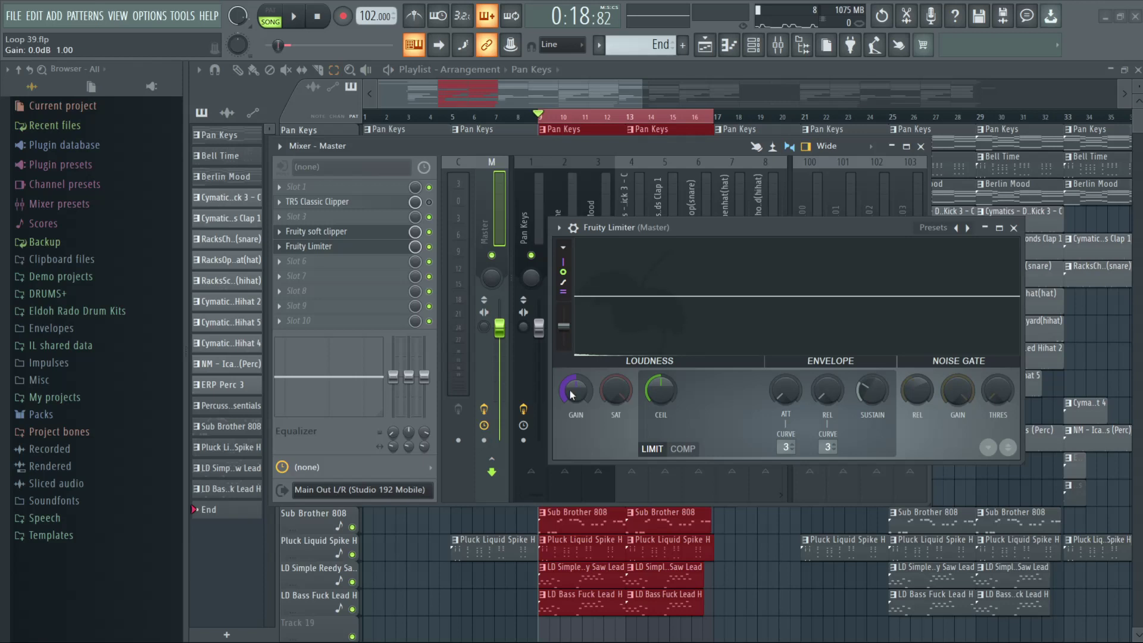
- Raise the limiter's gain to 1.5 dB while the selected bars play, and lower its ceiling slightly
key("space")
left_click_drag(570, 395, 590, 408)
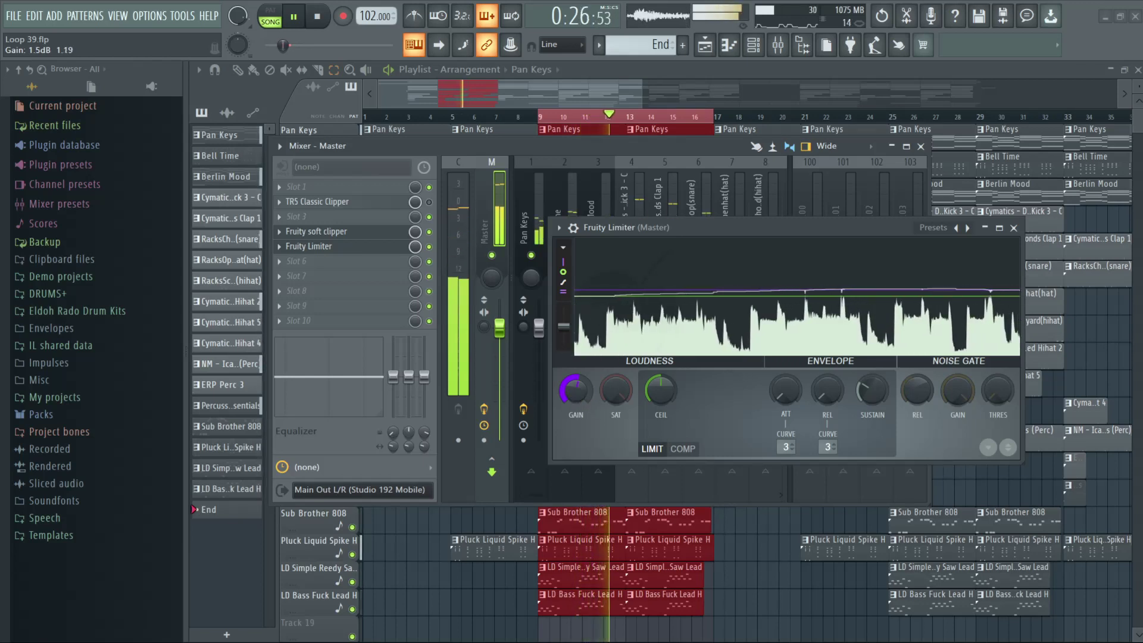
key("space")
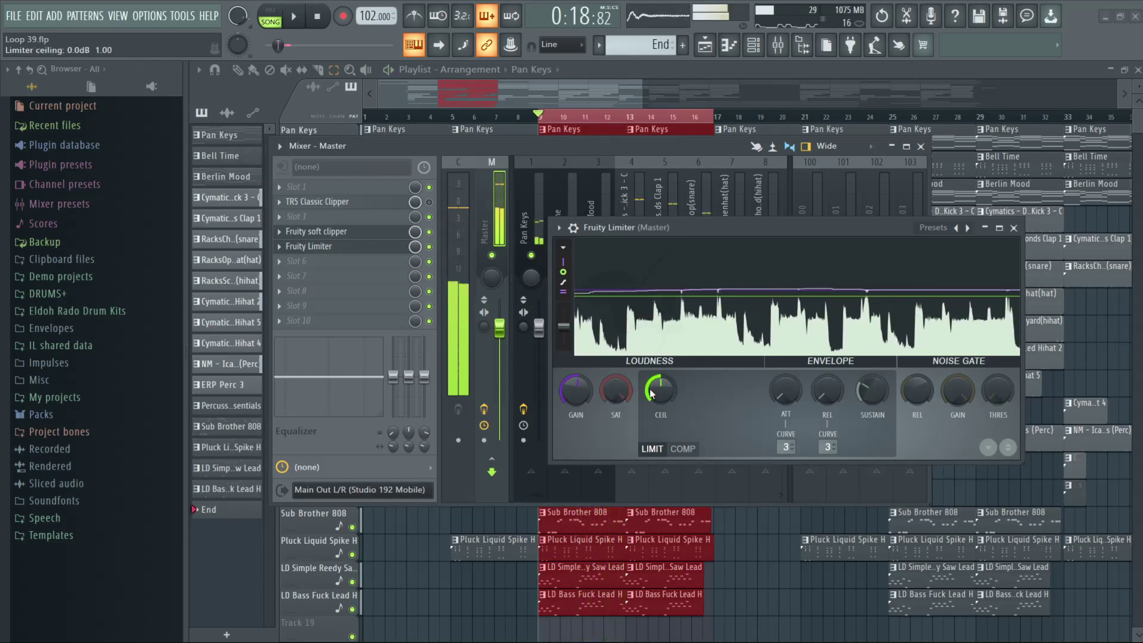
left_click_drag(652, 393, 652, 396)
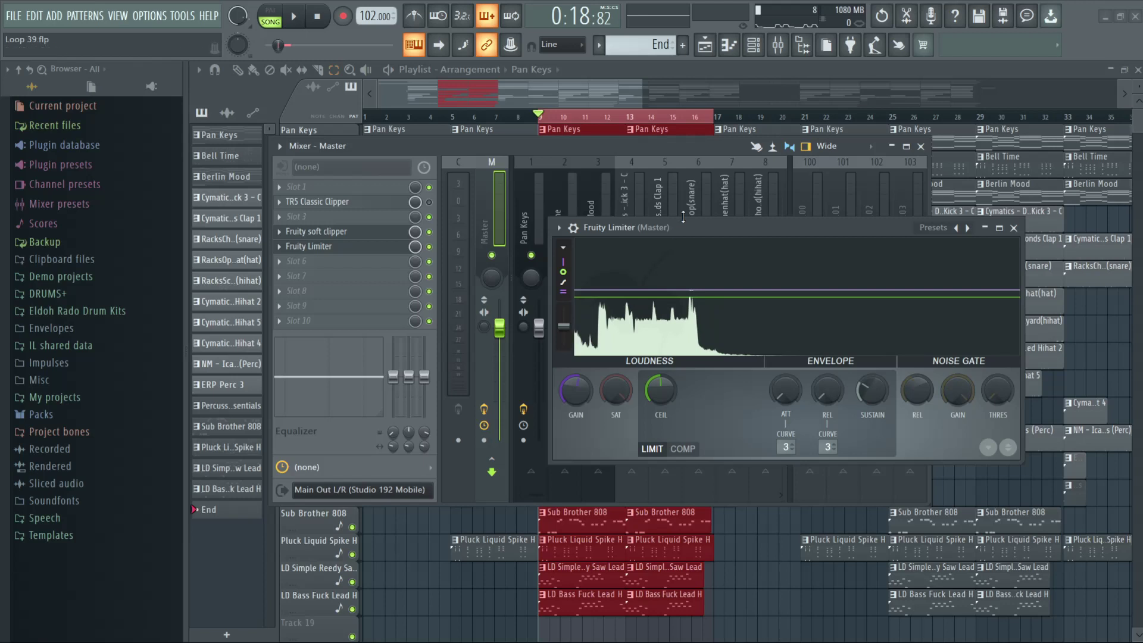
- Open the soft clipper from slot 4, place its window beside the limiter, and fine-tune its post gain while the selected bars play
key("space")
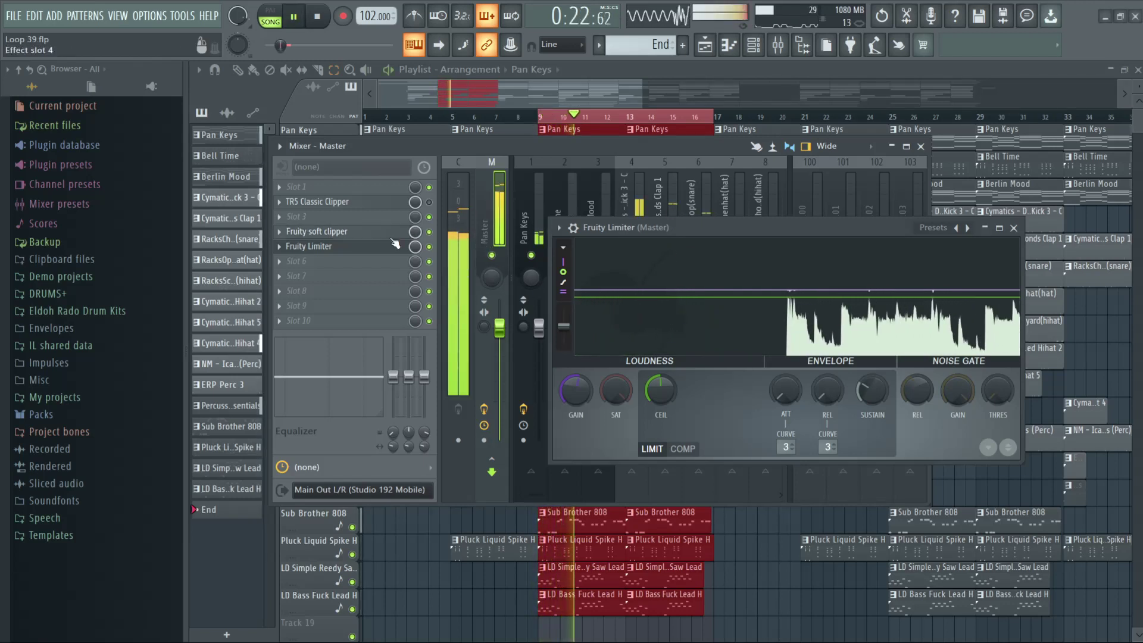
left_click(395, 232)
key("space")
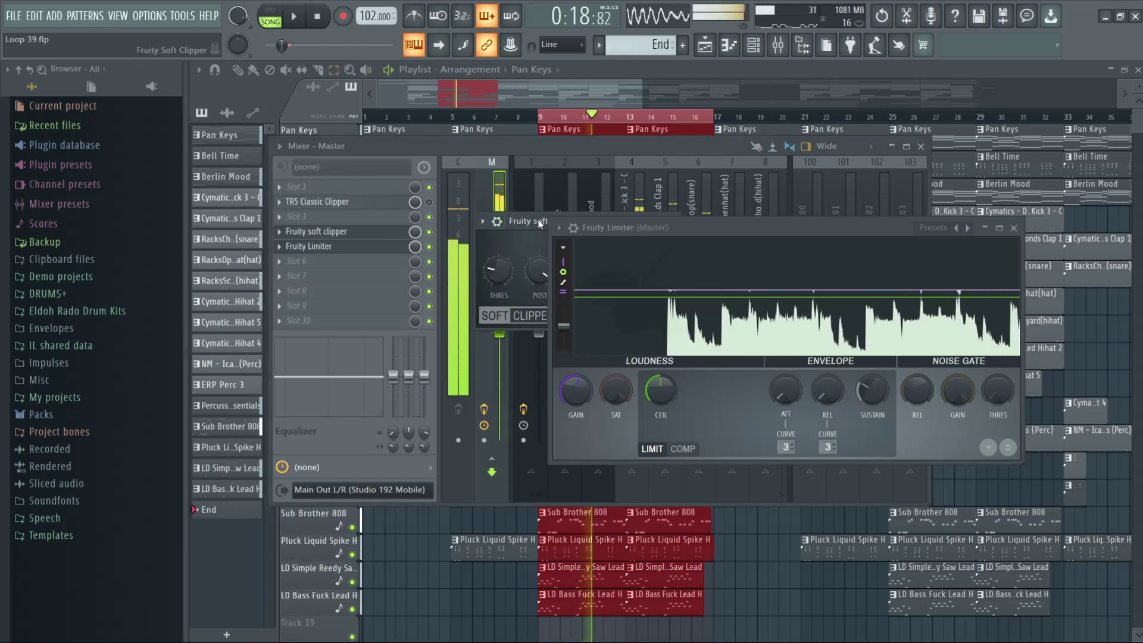
left_click_drag(539, 223, 437, 233)
key("space")
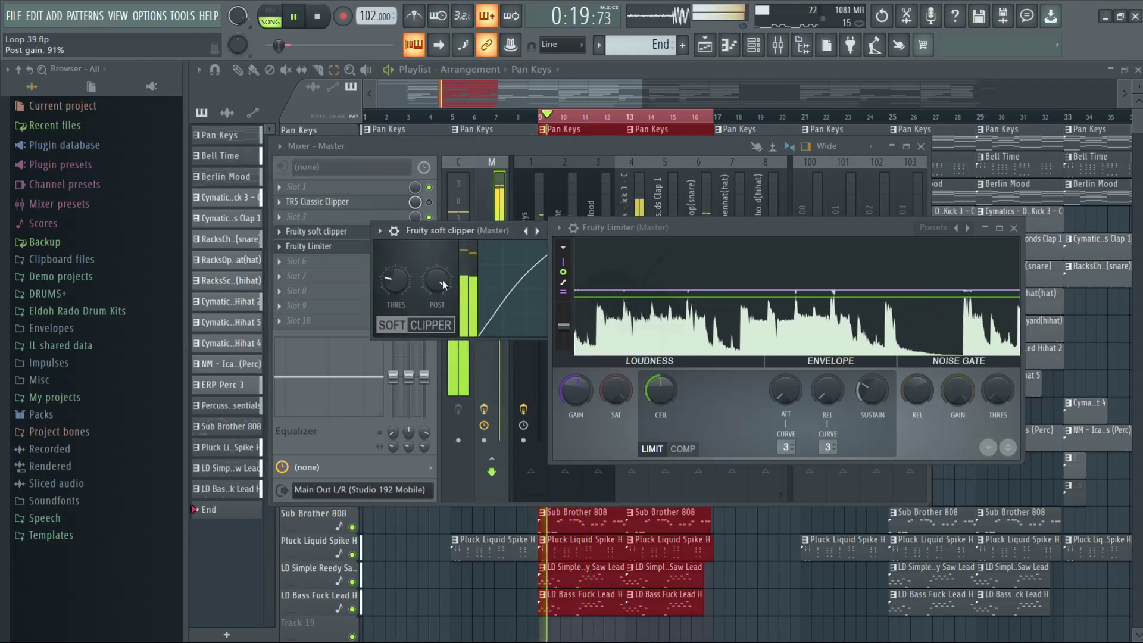
left_click_drag(443, 284, 443, 288)
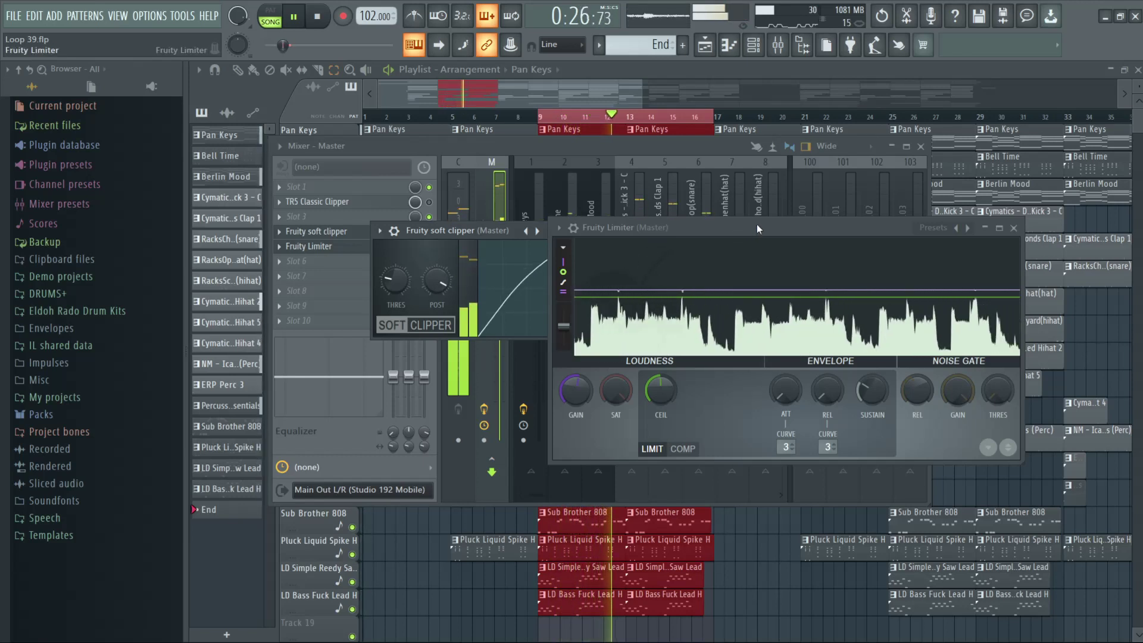
key("space")
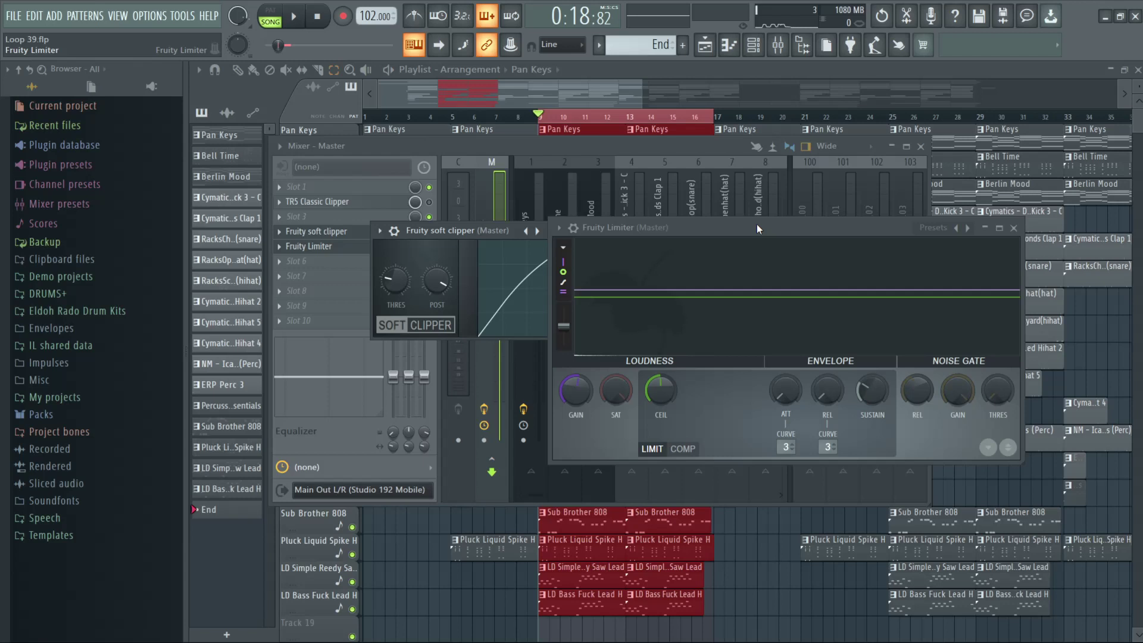
- Load Fruity Parametric EQ 2 into slot 3 of the Master track and move the limiter's window clear of it
left_click(333, 219)
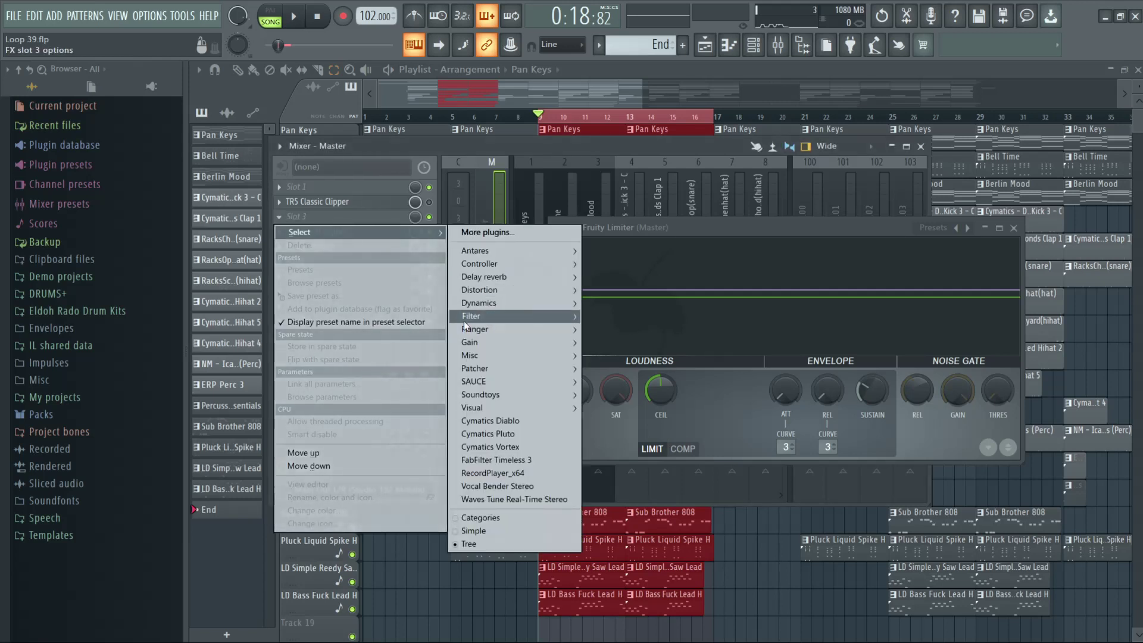
mouse_move(463, 321)
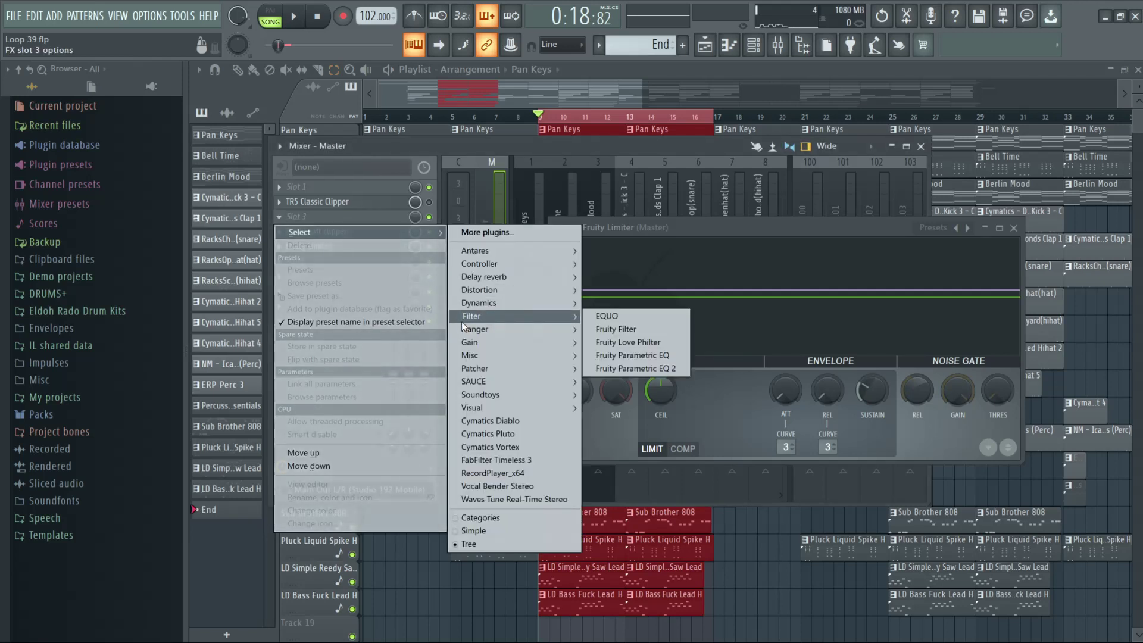
left_click(637, 365)
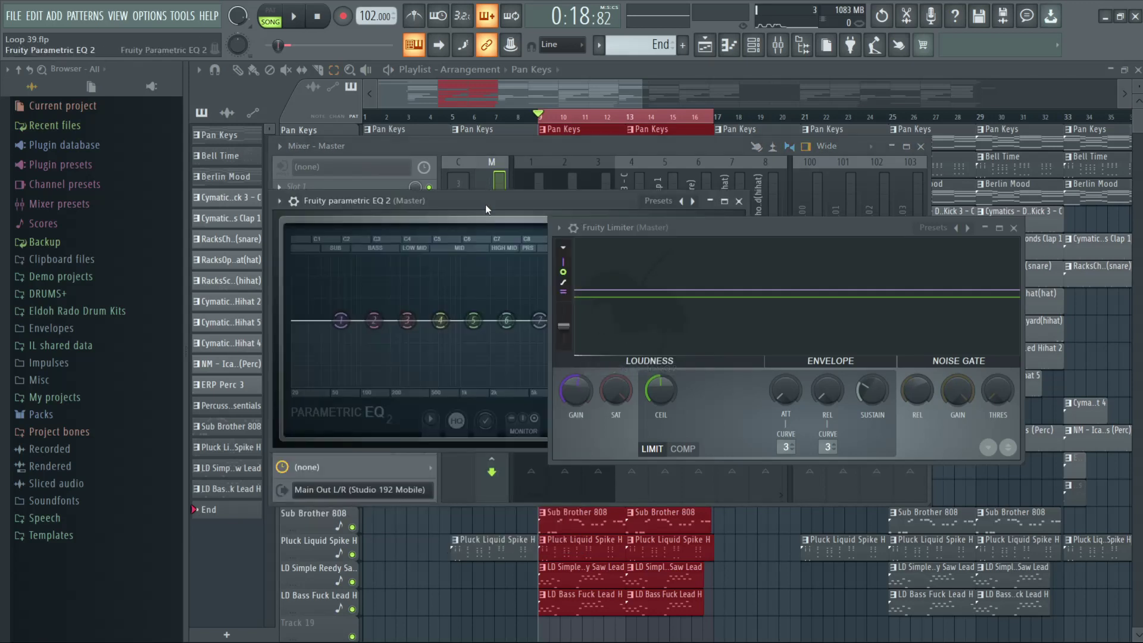
left_click_drag(485, 205, 470, 197)
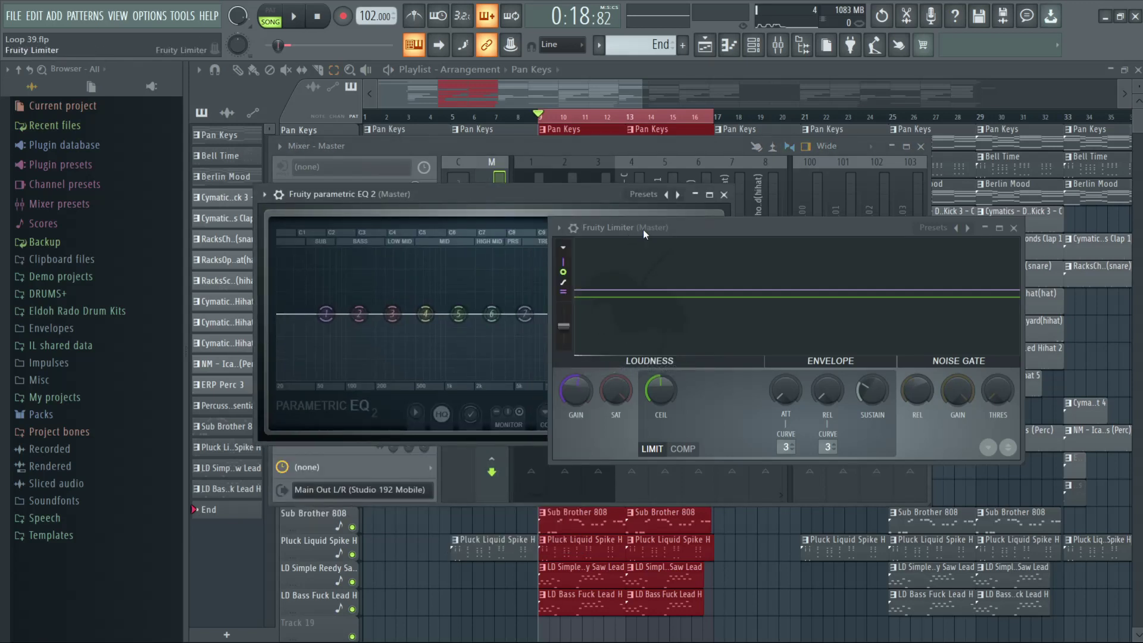
left_click_drag(643, 230, 783, 275)
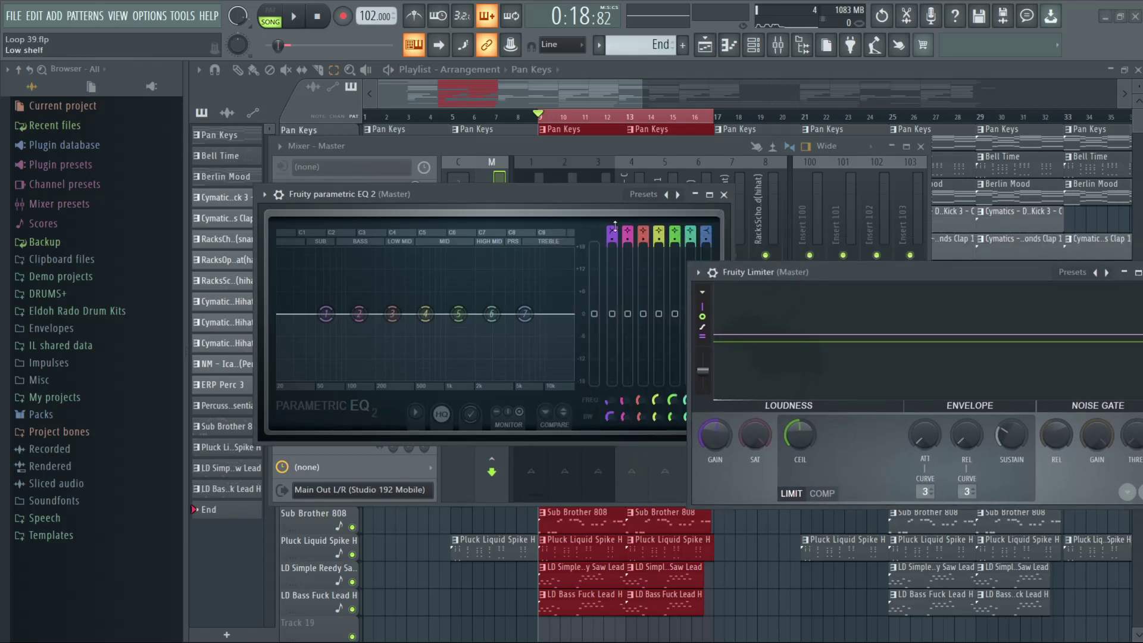
- Apply the EQ's 20Hz + 18kHz cut preset, and set the high-pass band to 25 Hz and the low-pass band to 17760 Hz
left_click(646, 194)
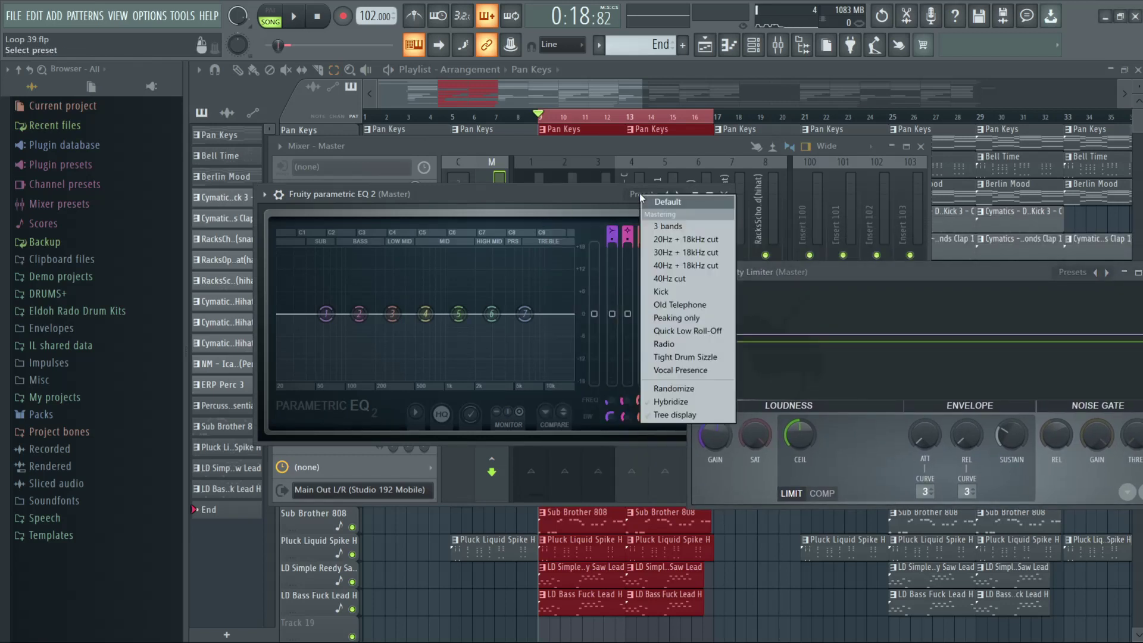
left_click(662, 240)
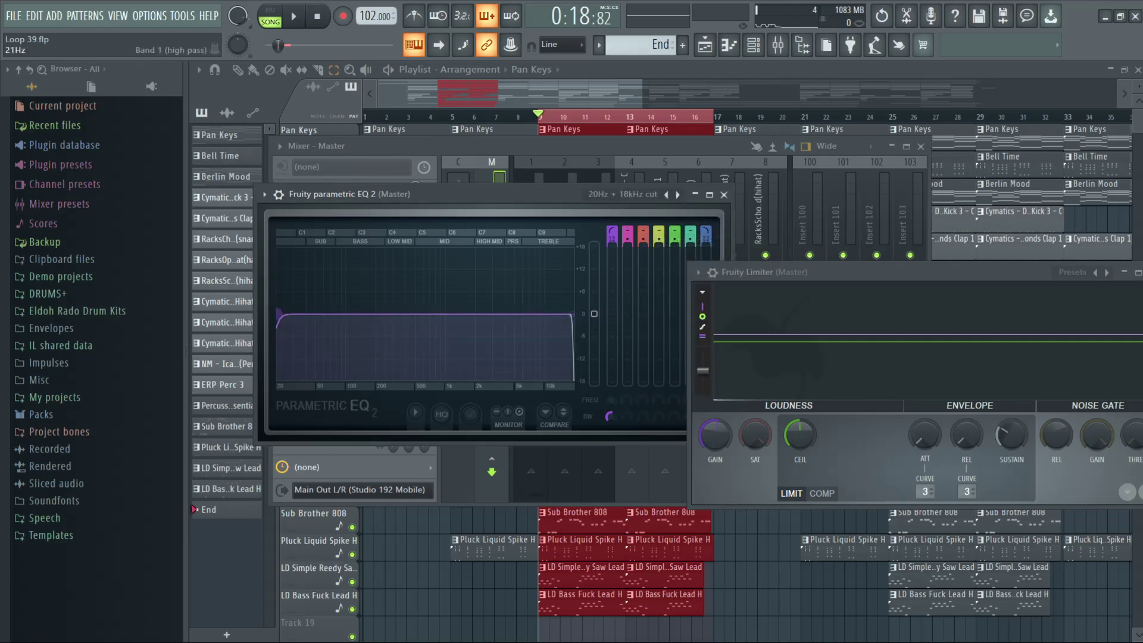
left_click_drag(282, 315, 286, 314)
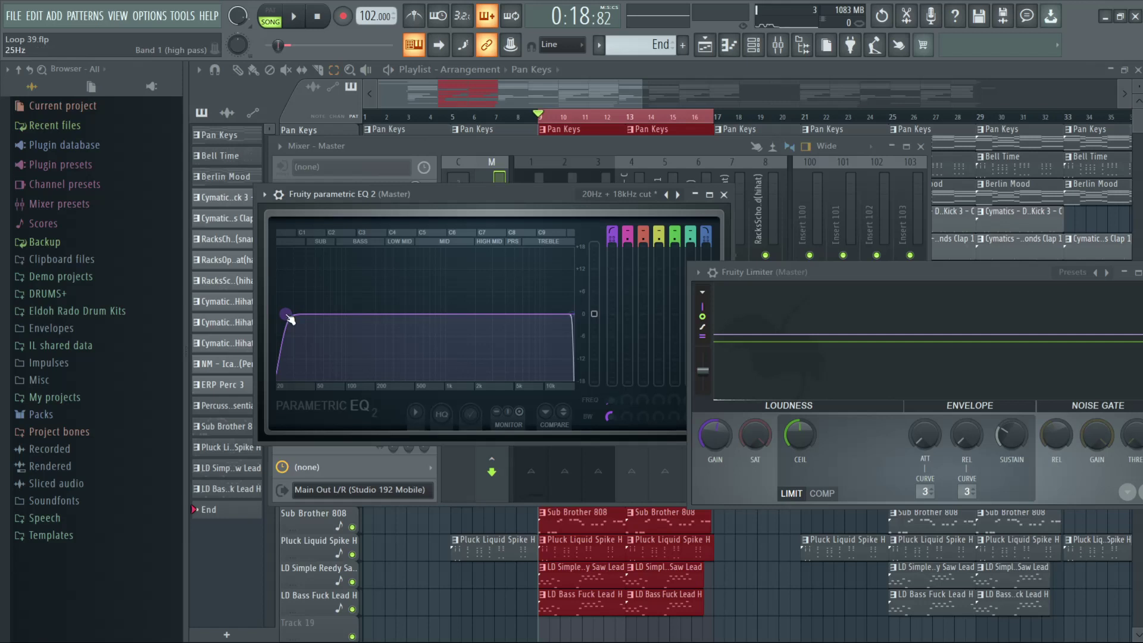
left_click_drag(570, 315, 568, 314)
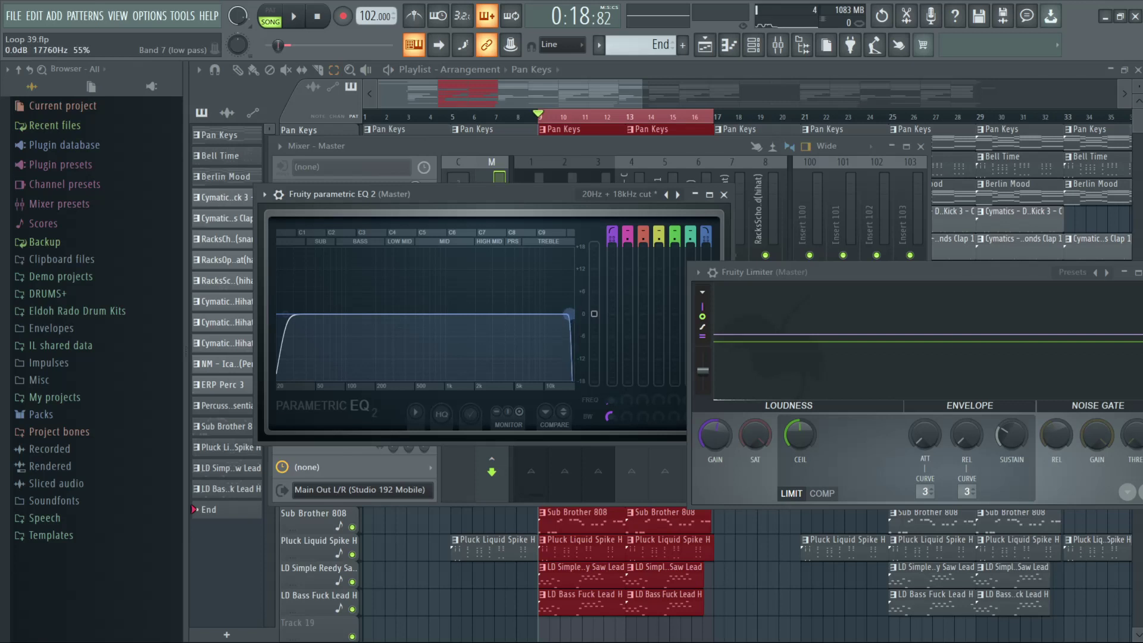
left_click_drag(553, 193, 580, 163)
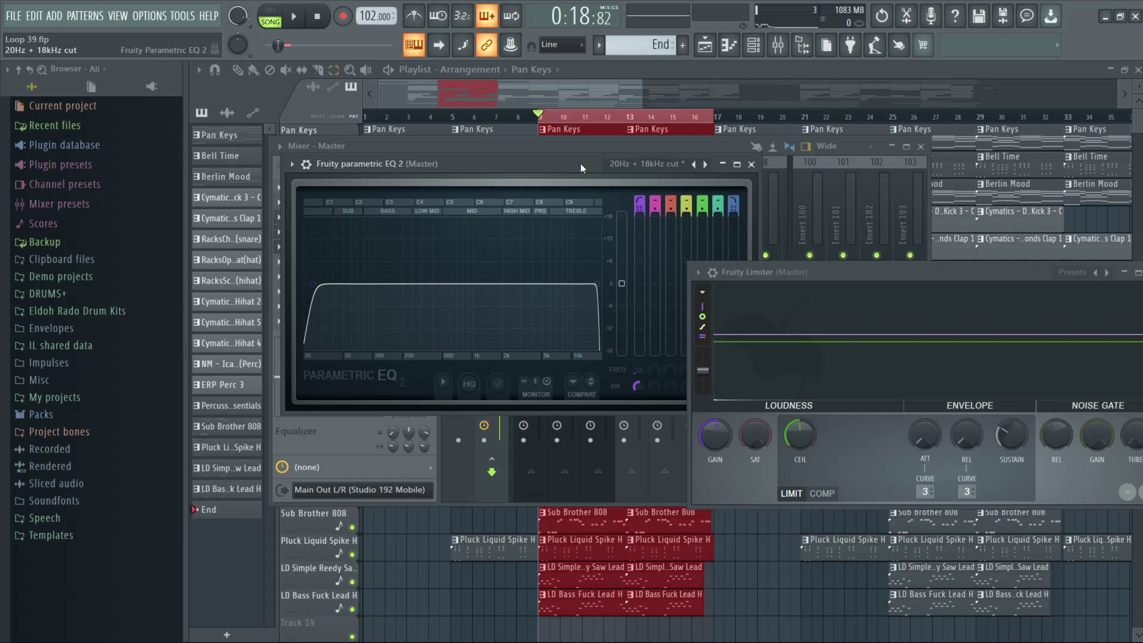
- Compare the selected bars with the EQ bypassed and active during playback, leaving the EQ switched on
key("space")
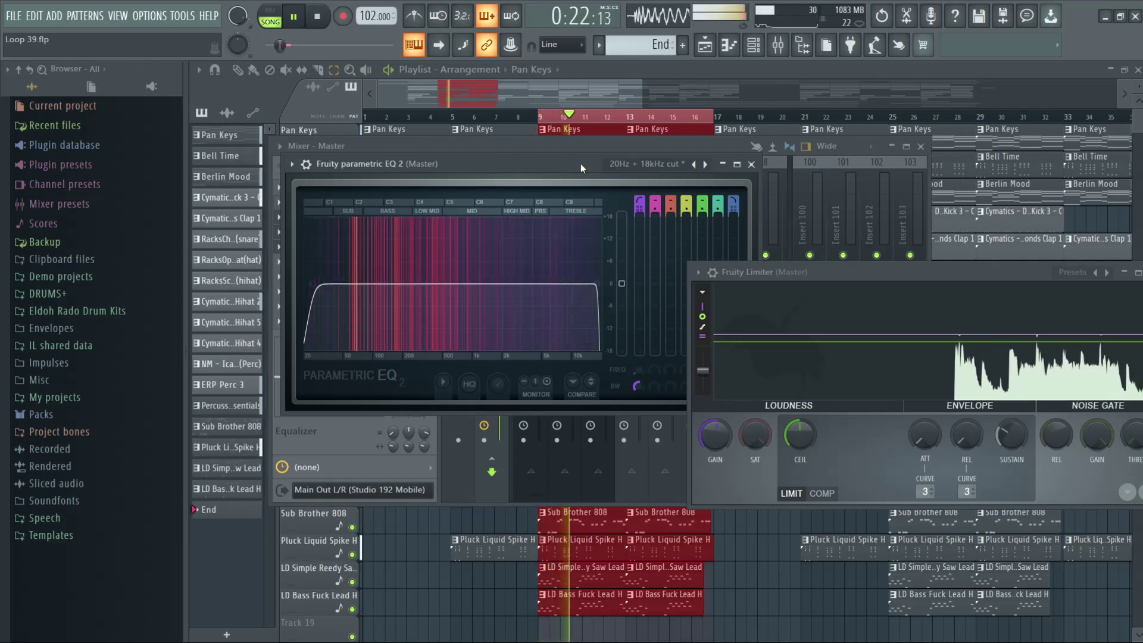
left_click(306, 164)
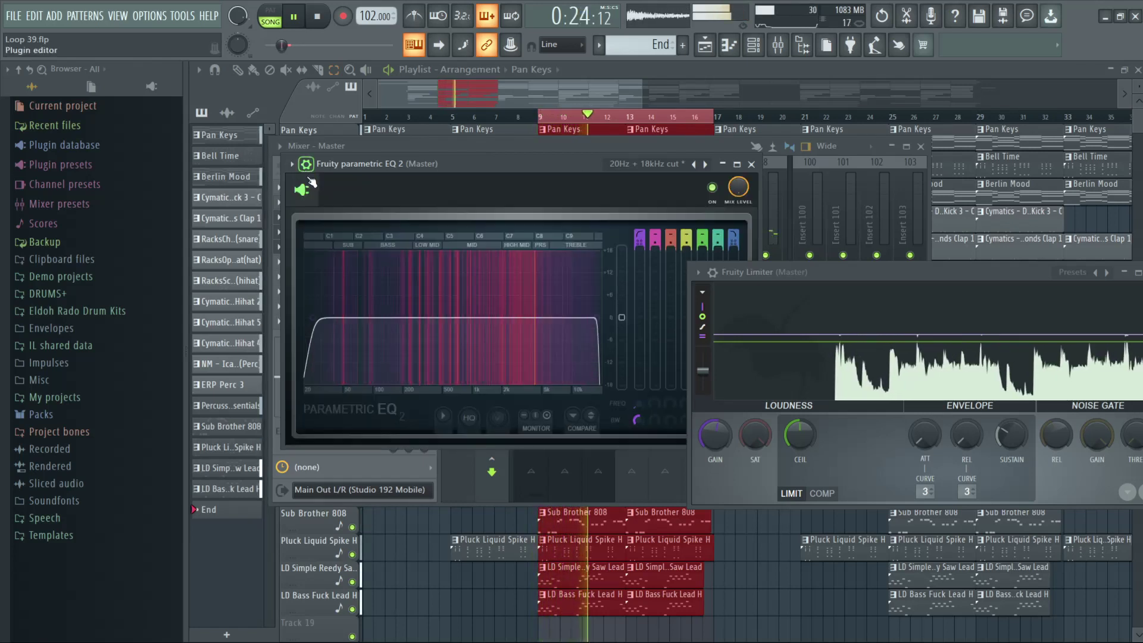
left_click(712, 188)
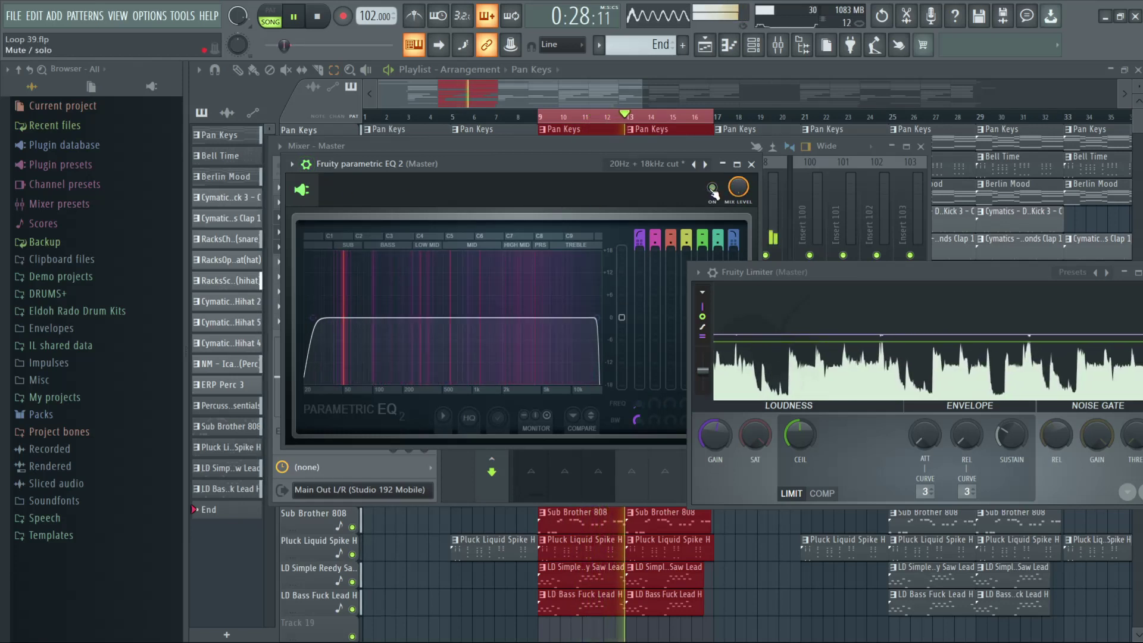
left_click(712, 188)
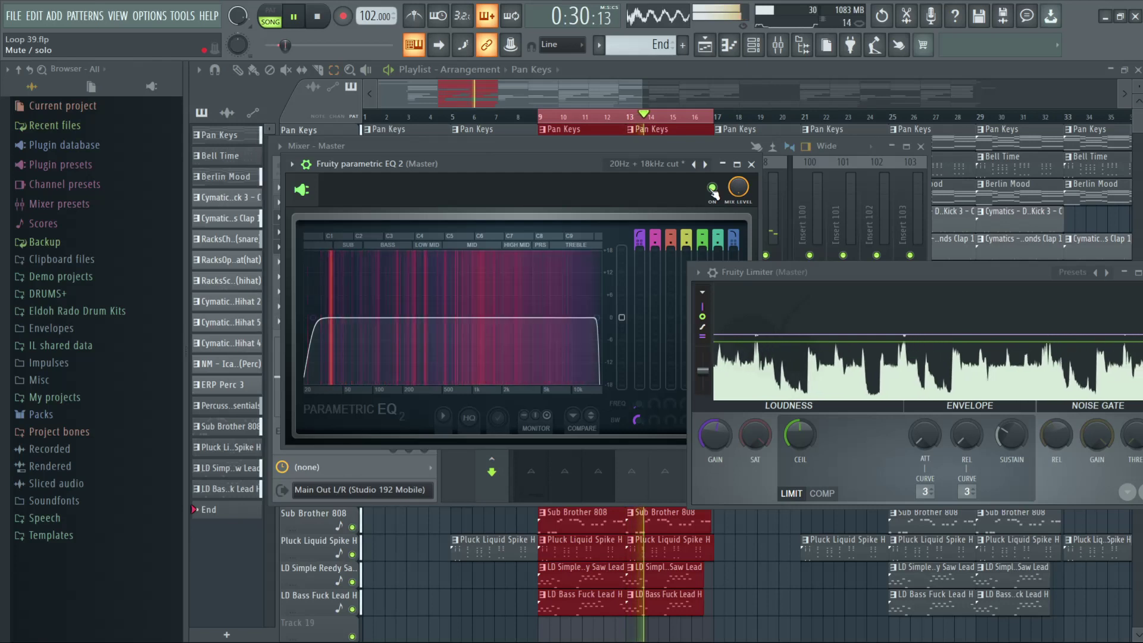
left_click(712, 188)
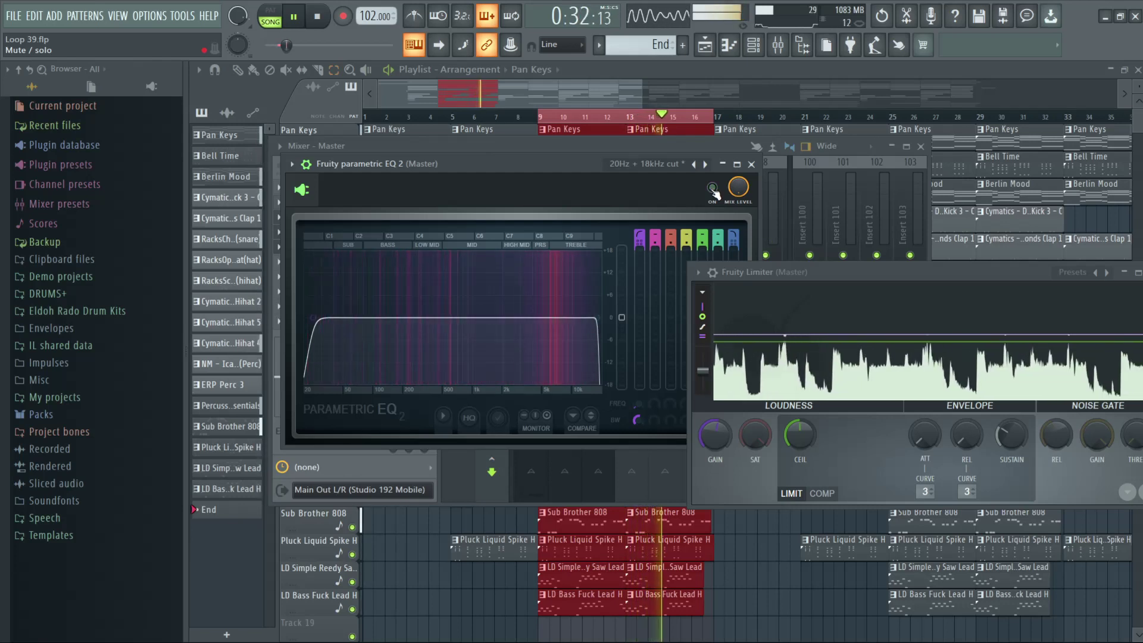
left_click(712, 188)
key("space")
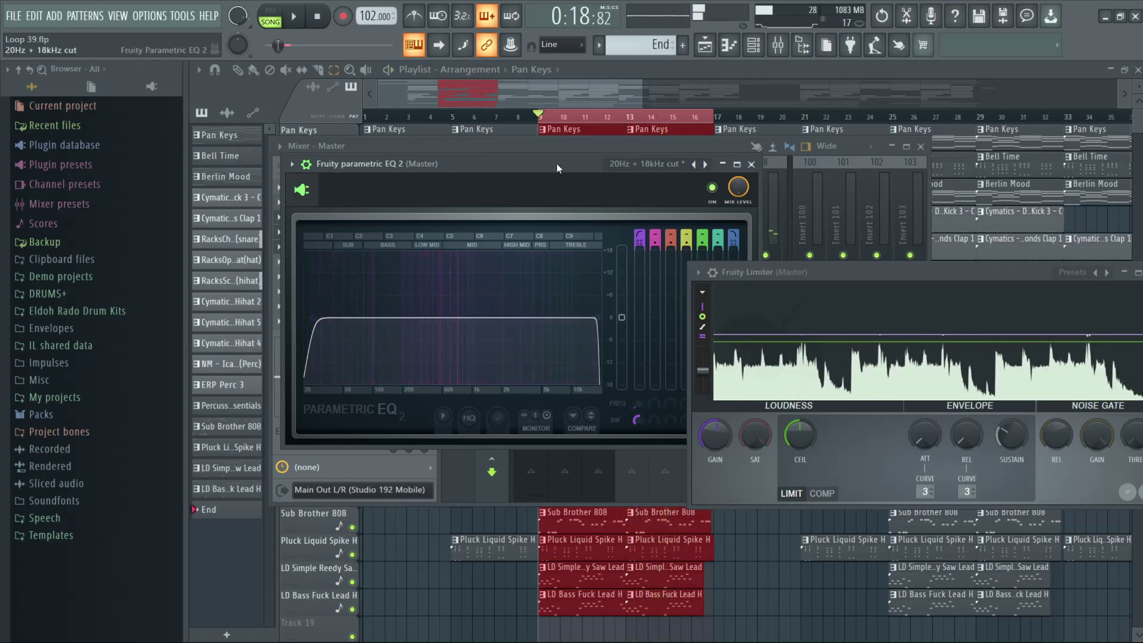